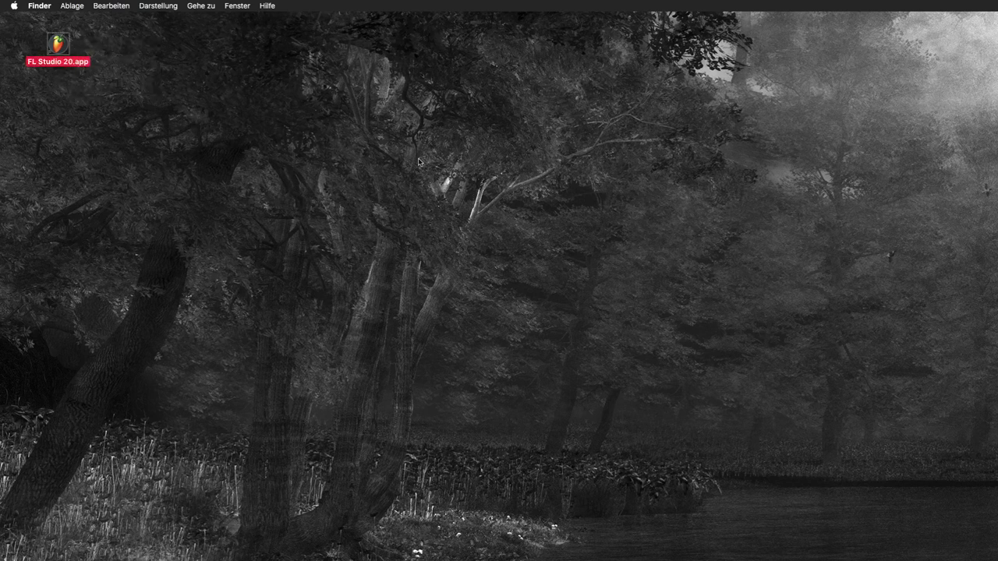
Launch AutoTonic centred on screen, then start FL Studio 20 with its default project.
left_click(419, 162)
left_click_drag(197, 162, 56, 40)
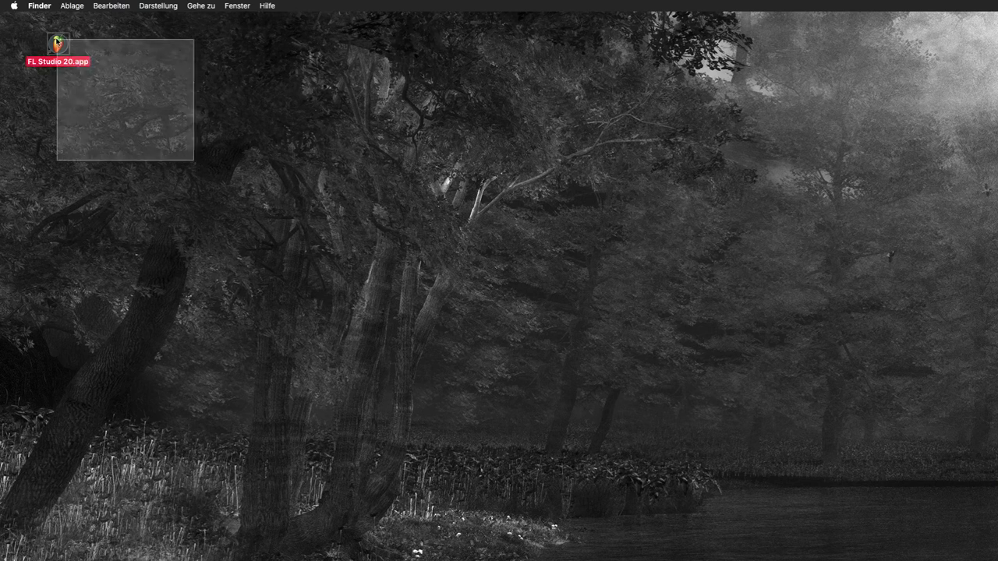
double_click(56, 43)
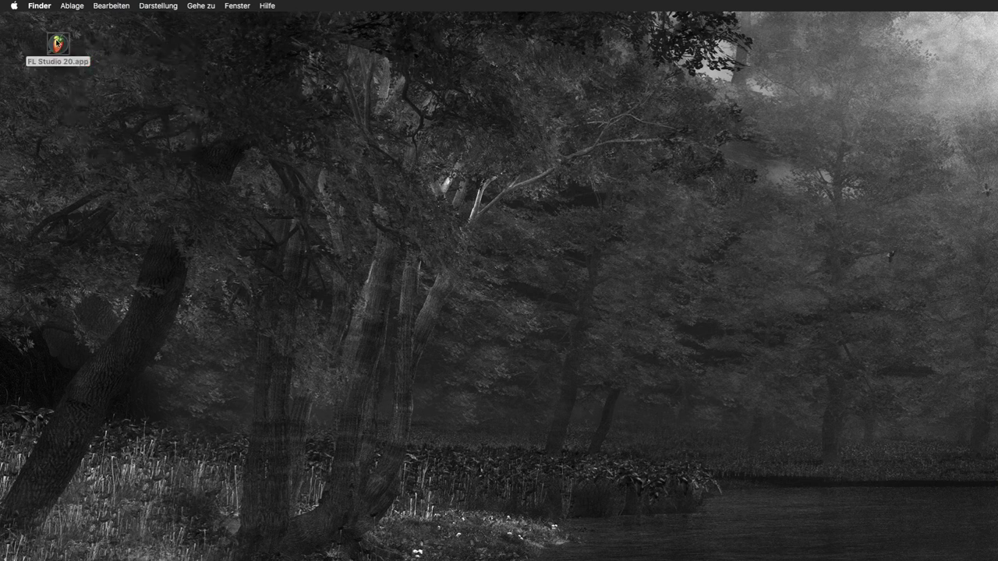
left_click_drag(916, 157, 533, 158)
left_click(67, 47)
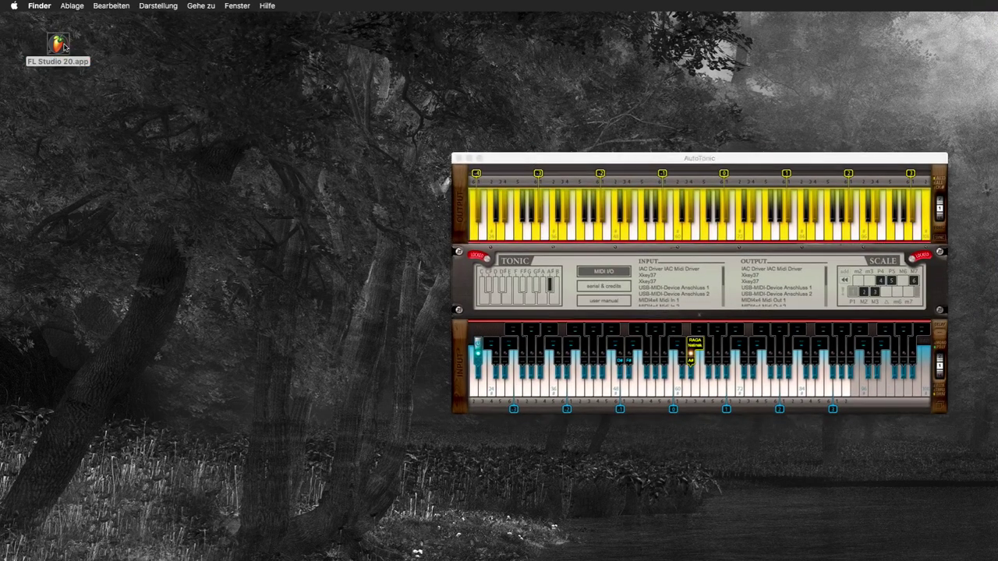
double_click(64, 47)
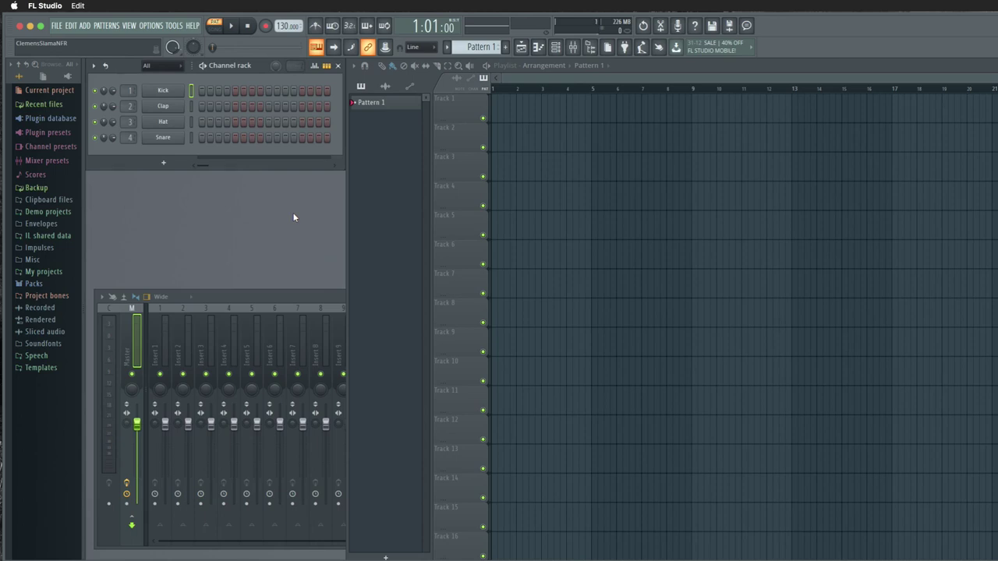
Delete the Snare and Hat channels from the channel rack.
right_click(181, 137)
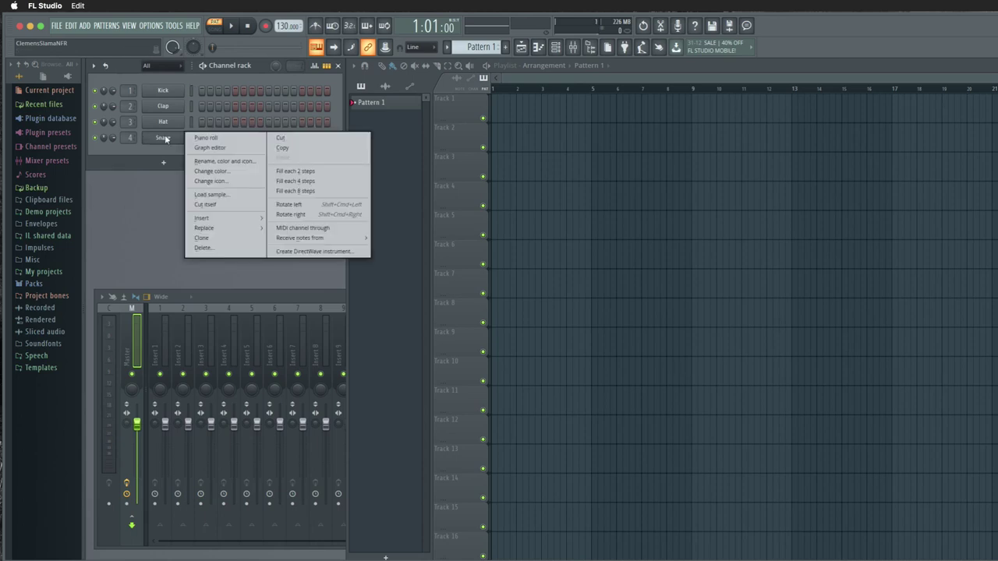
left_click(222, 248)
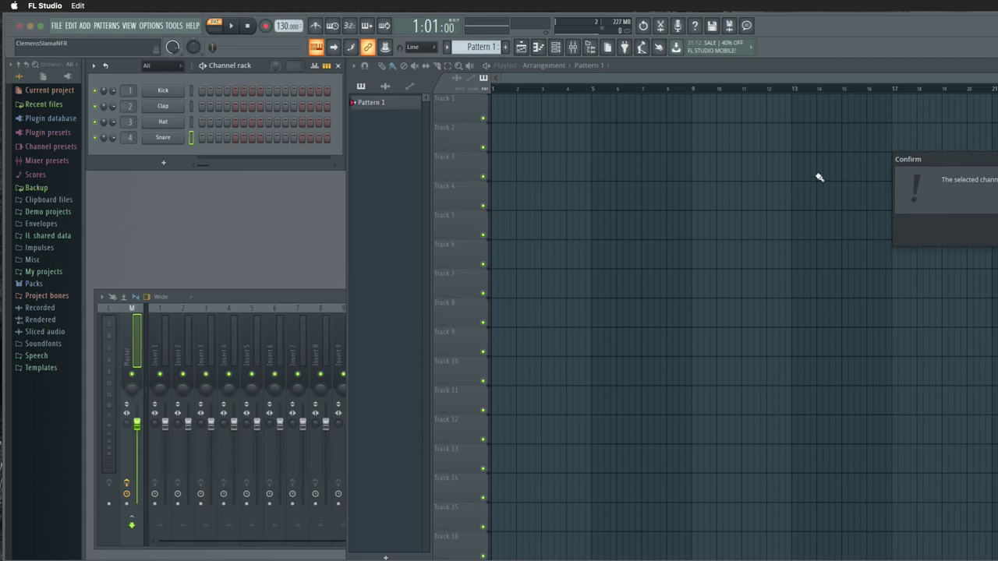
key("Return")
right_click(162, 131)
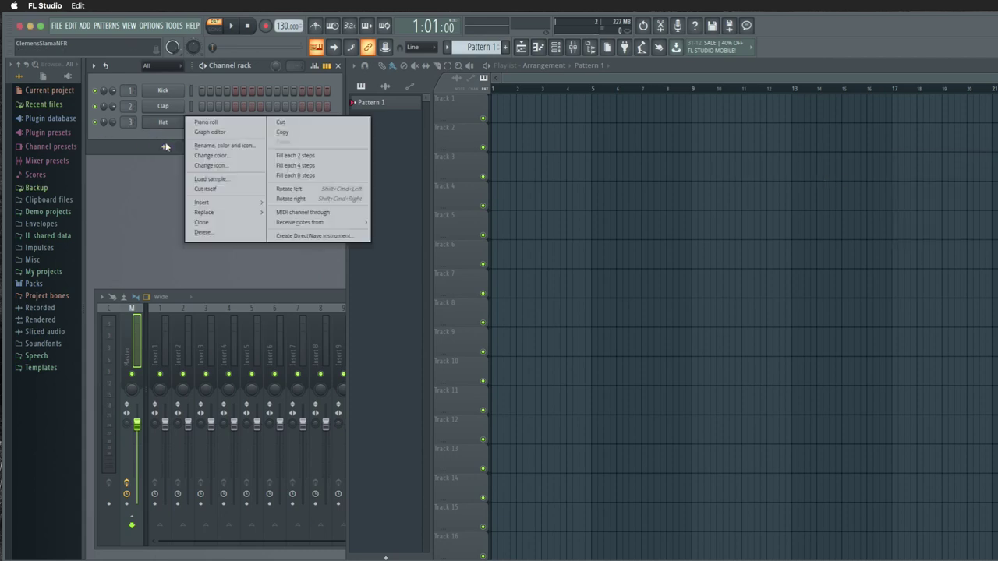
left_click(250, 231)
key("Return")
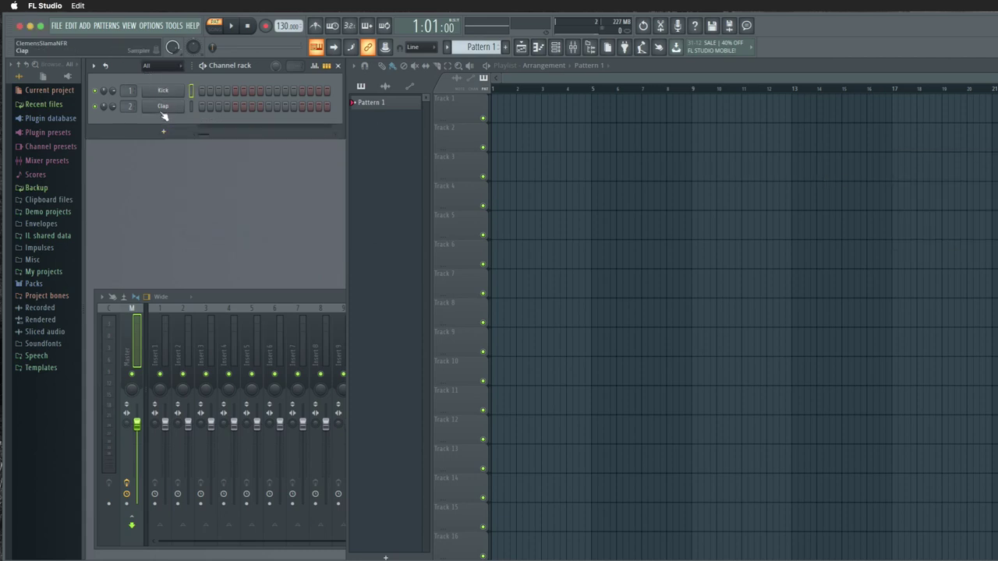
Open the Kick channel's sampler settings.
right_click(164, 95)
mouse_move(204, 171)
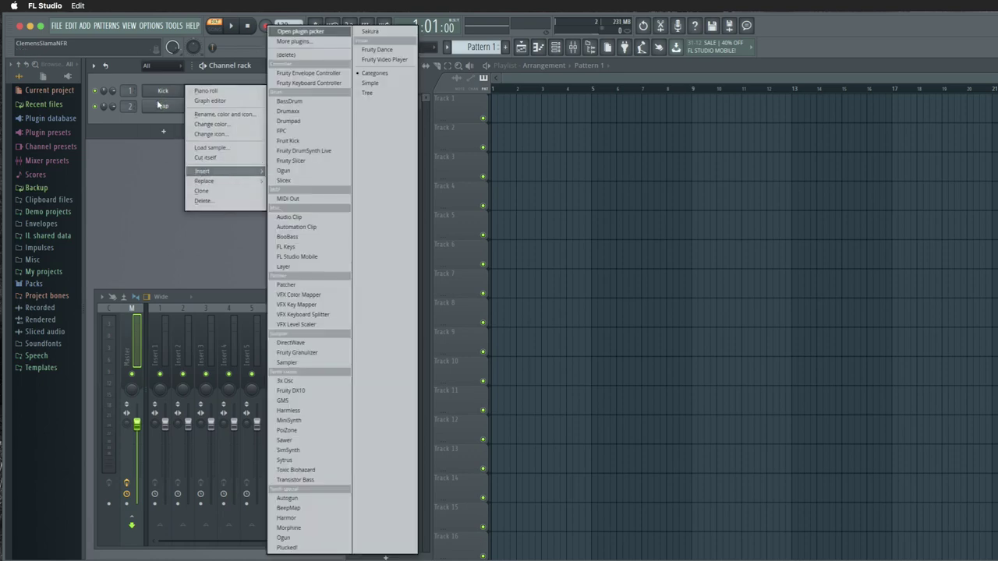
left_click(163, 165)
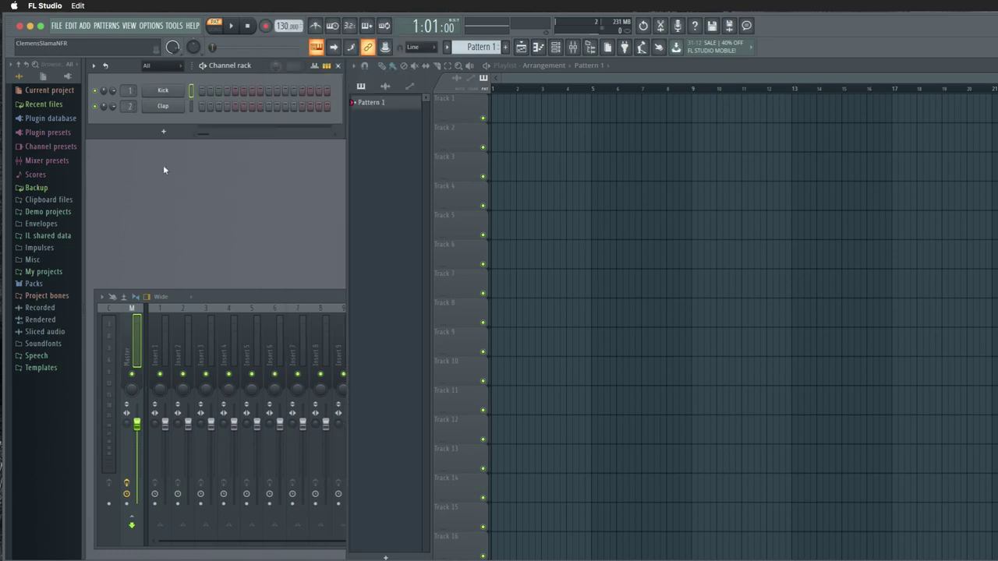
left_click(161, 90)
Replace the Kick channel with a MIDI Out instrument and move its panel aside.
right_click(162, 90)
mouse_move(205, 181)
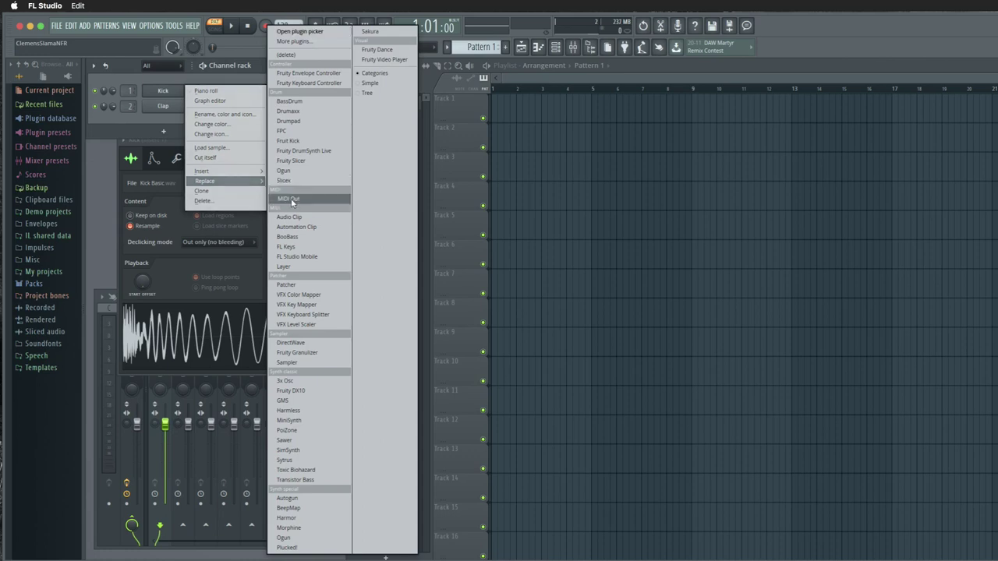
left_click(288, 199)
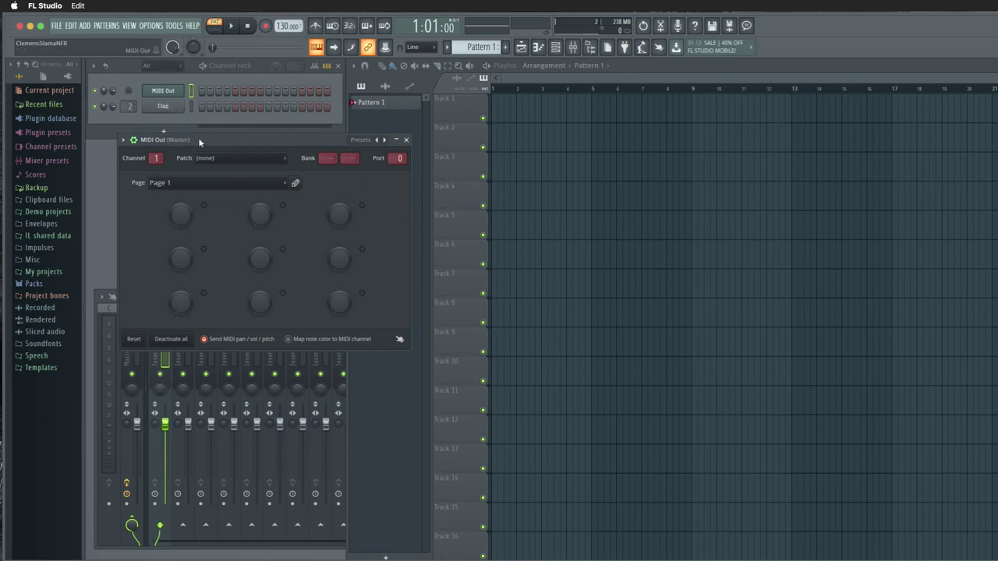
mouse_move(198, 140)
left_mouse_down()
mouse_move(364, 145)
mouse_move(174, 155)
left_mouse_up()
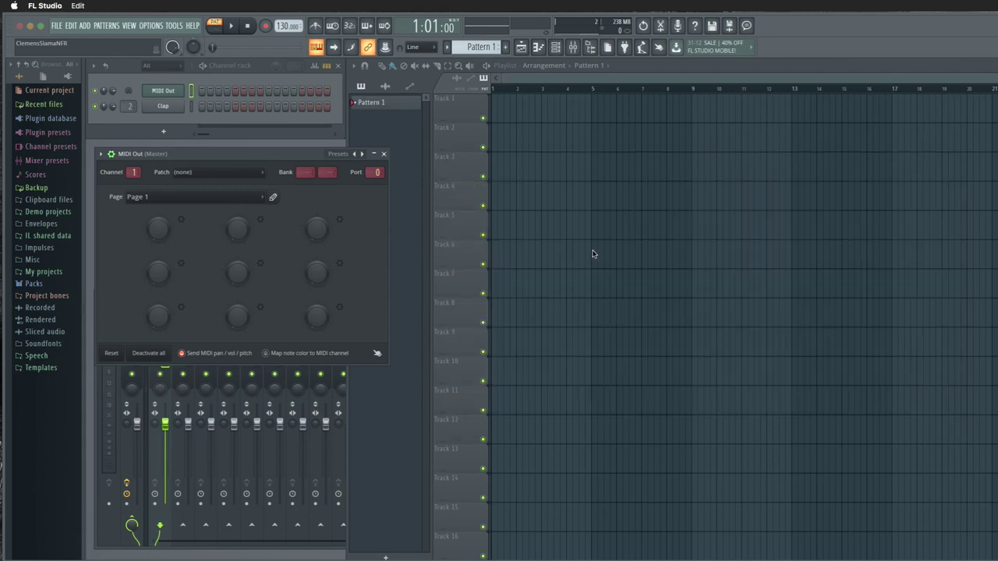
Insert an FL Keys channel and close the FL Keys and MIDI Out windows.
right_click(163, 105)
mouse_move(204, 187)
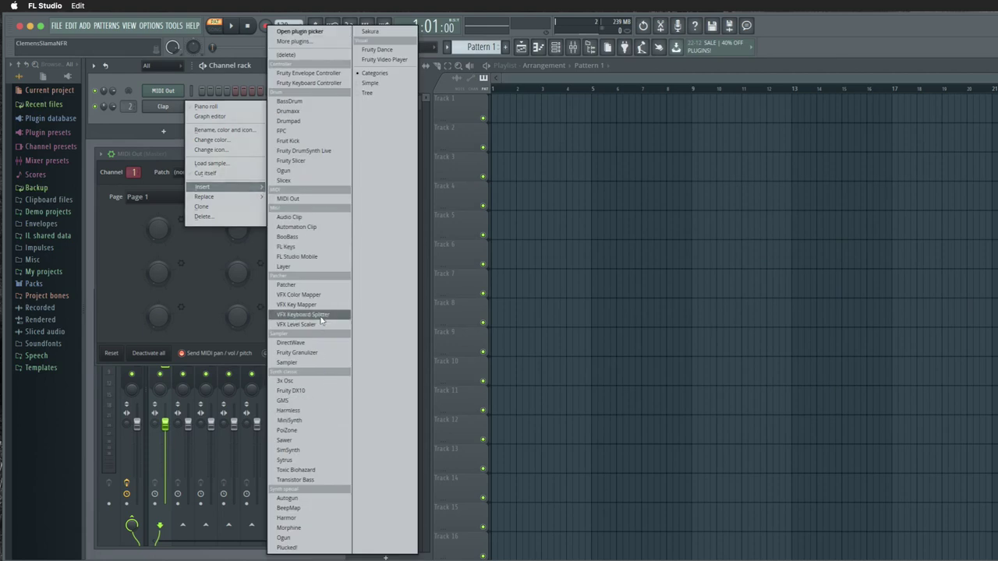
left_click(309, 247)
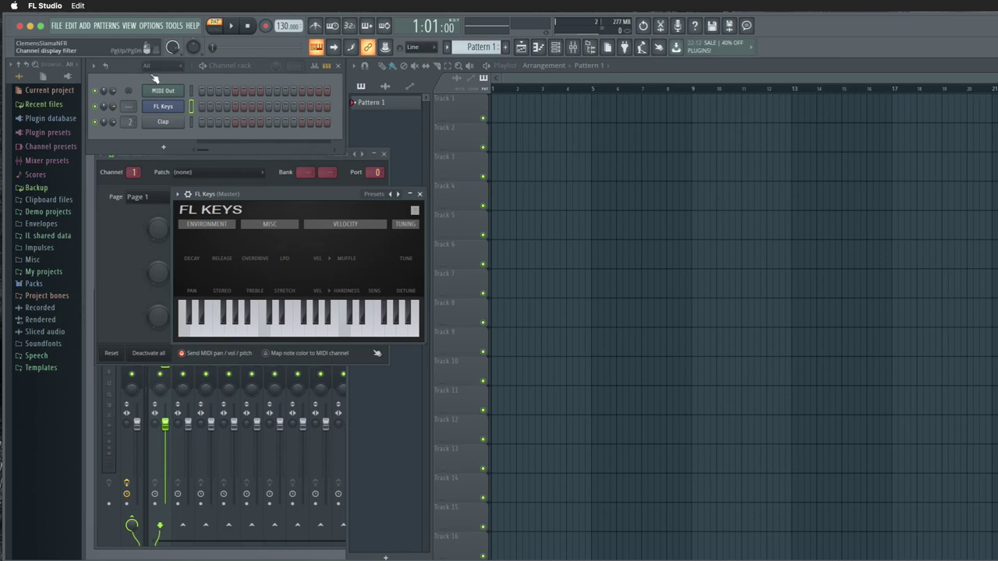
left_click(398, 221)
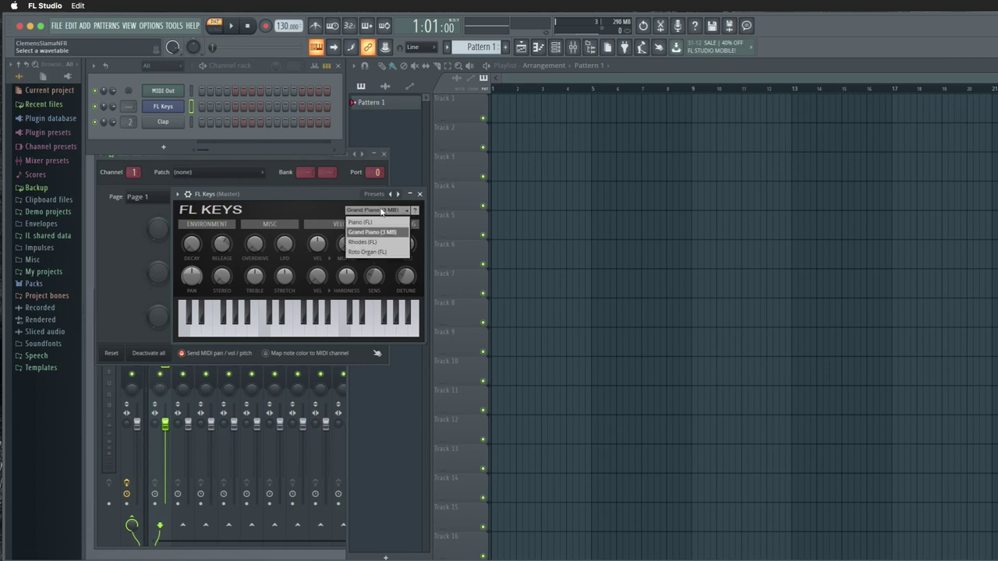
left_click(419, 194)
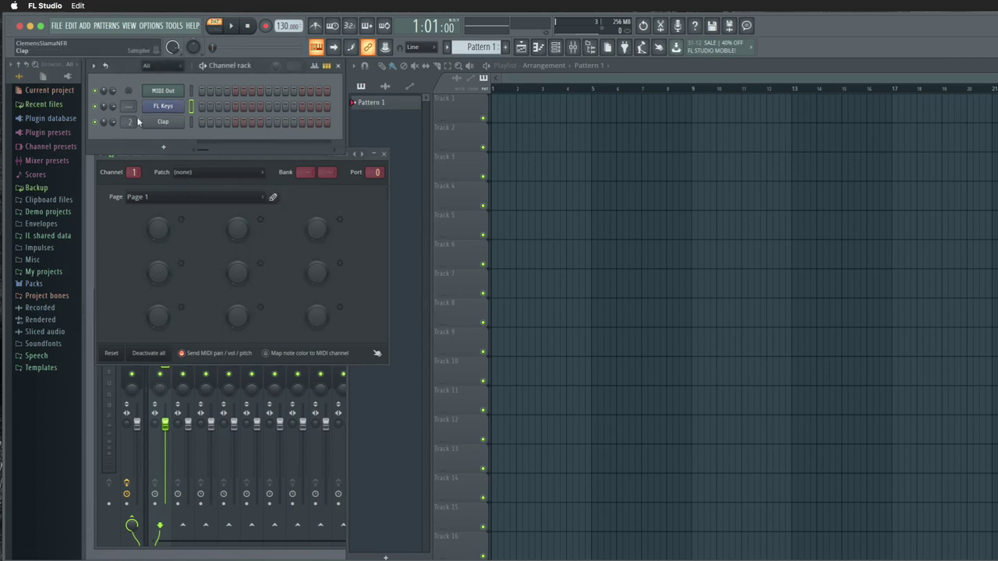
left_click(383, 155)
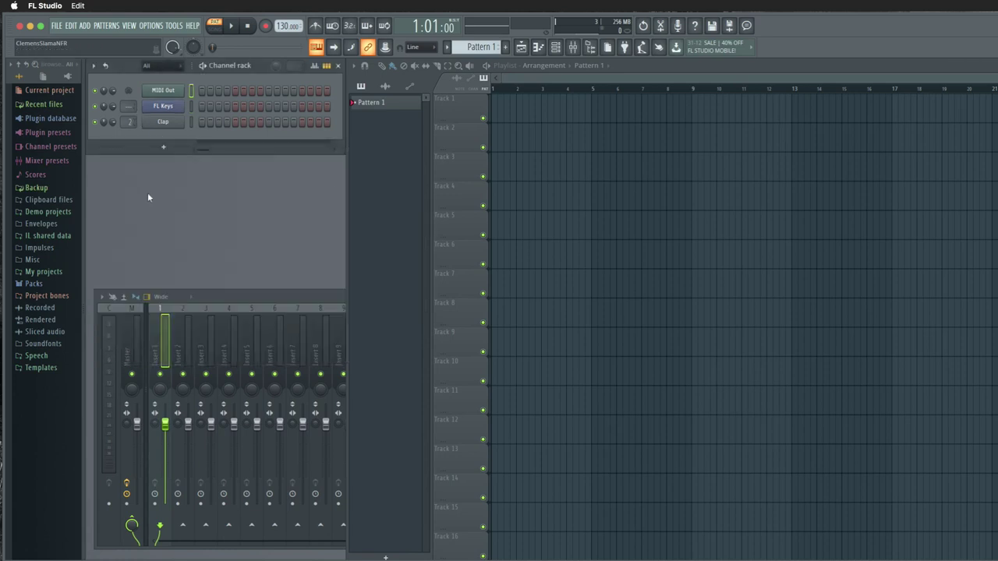
Delete the Clap channel.
right_click(175, 126)
left_click(227, 232)
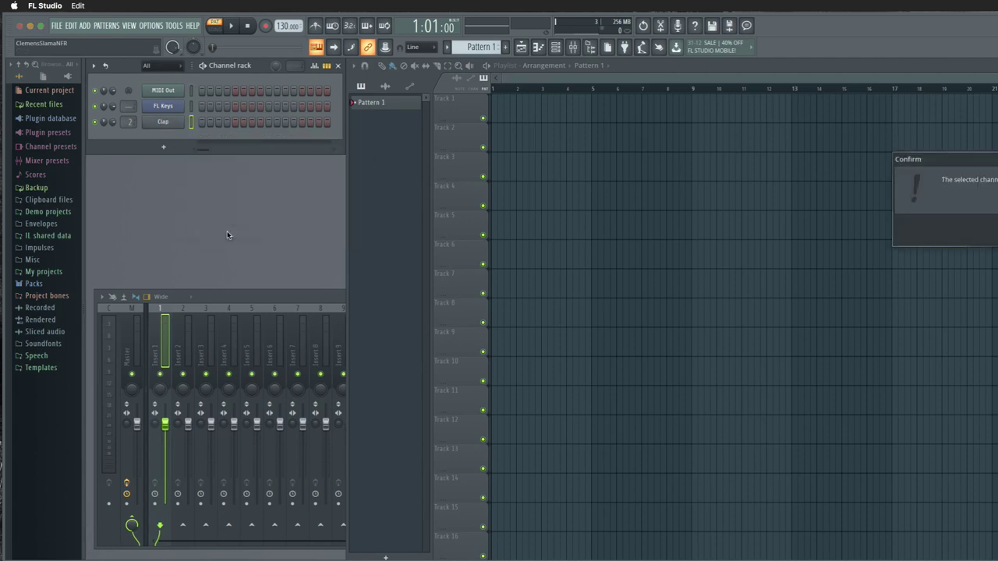
key("Return")
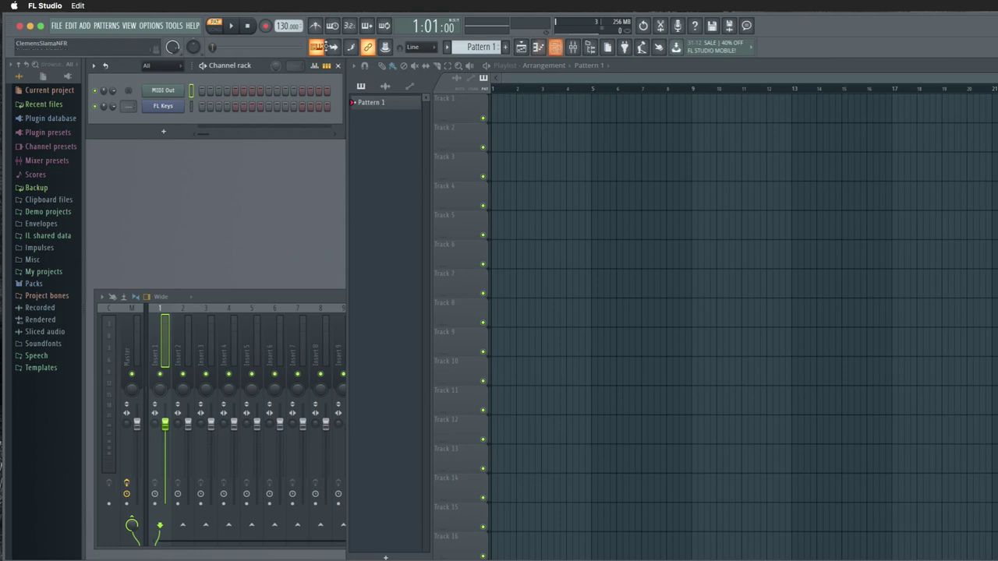
Enable the Xkey37 #2 MIDI input on port 1 in MIDI settings.
left_click(155, 24)
left_click(163, 49)
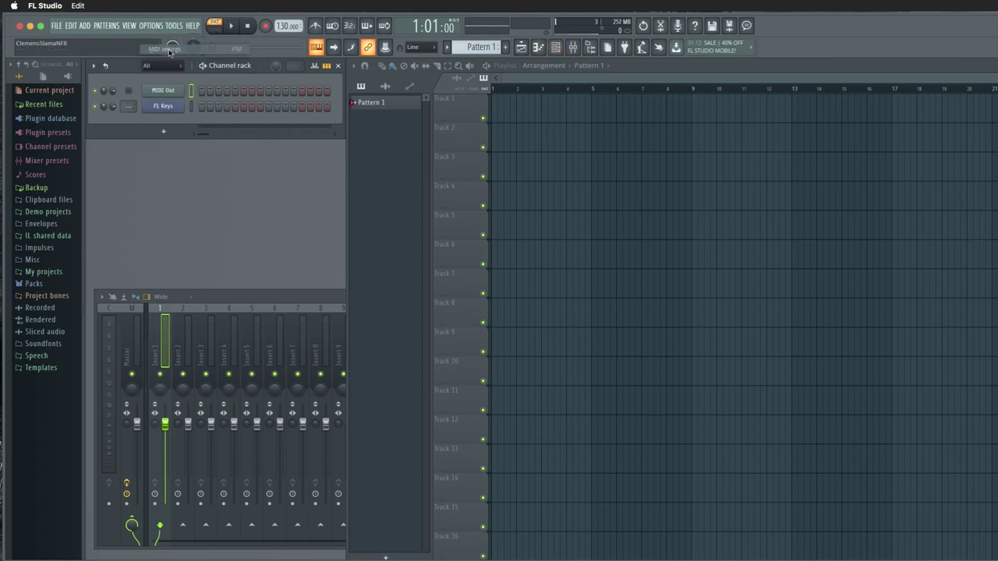
left_click_drag(951, 63, 565, 107)
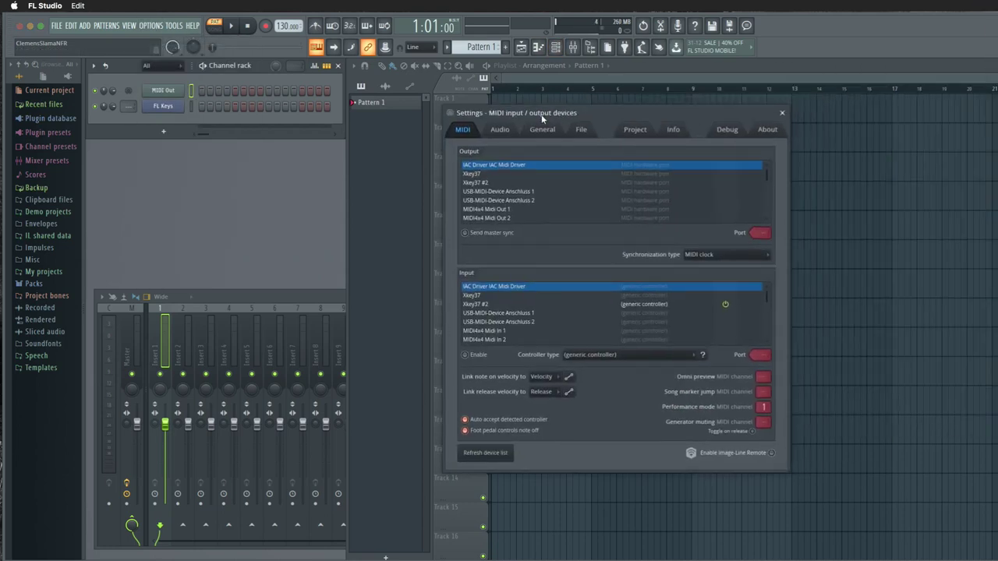
left_click(534, 305)
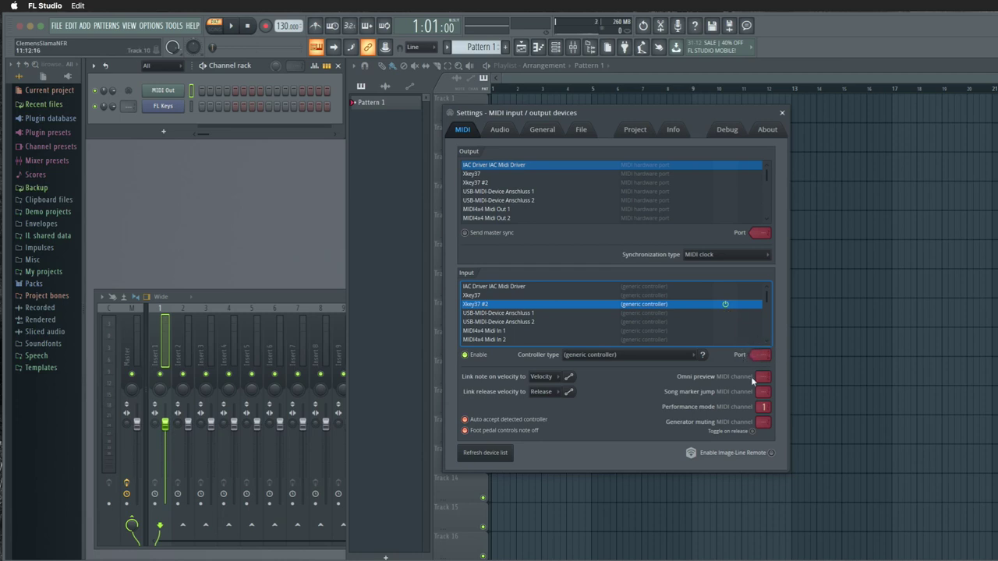
left_click(761, 353)
left_click_drag(761, 355, 753, 361)
left_click(783, 114)
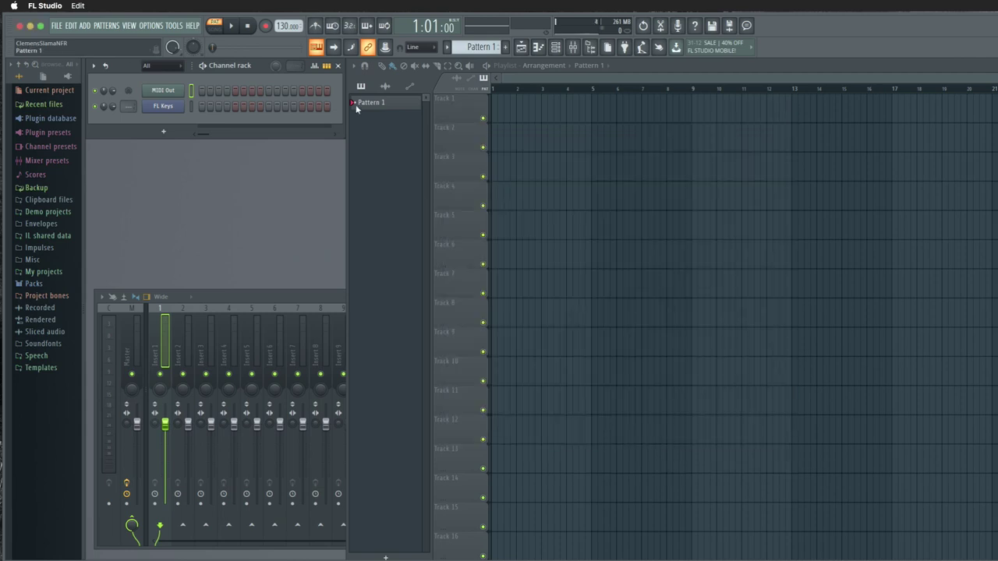
Set MIDI Out to receive Xkey37 #2 notes on all channels and reopen its panel.
right_click(175, 88)
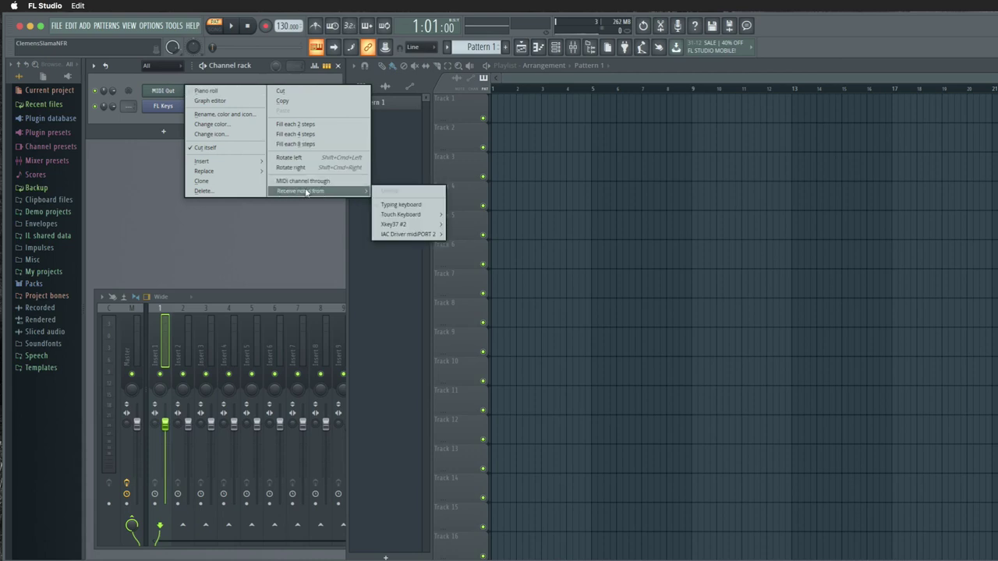
mouse_move(312, 191)
mouse_move(406, 223)
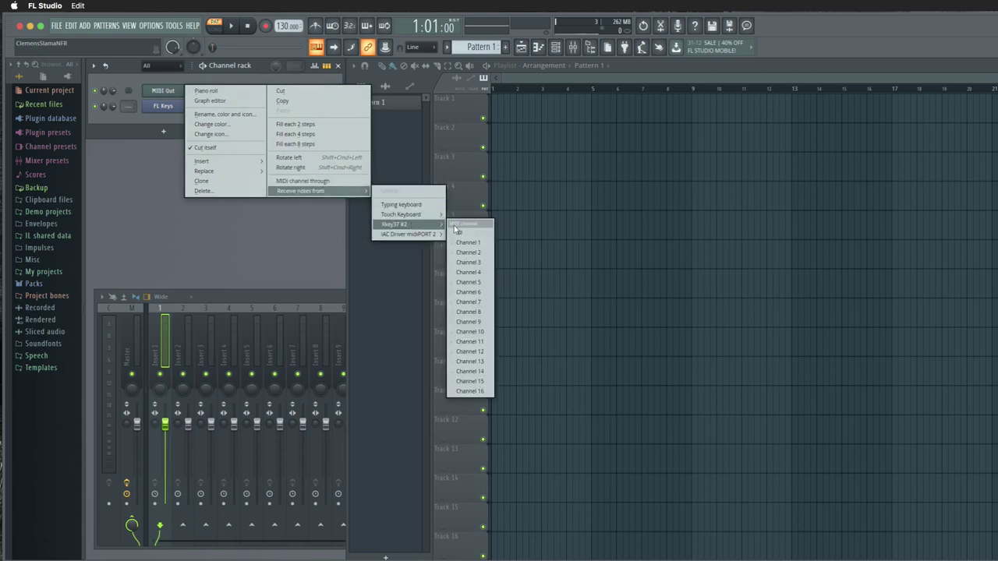
left_click(474, 234)
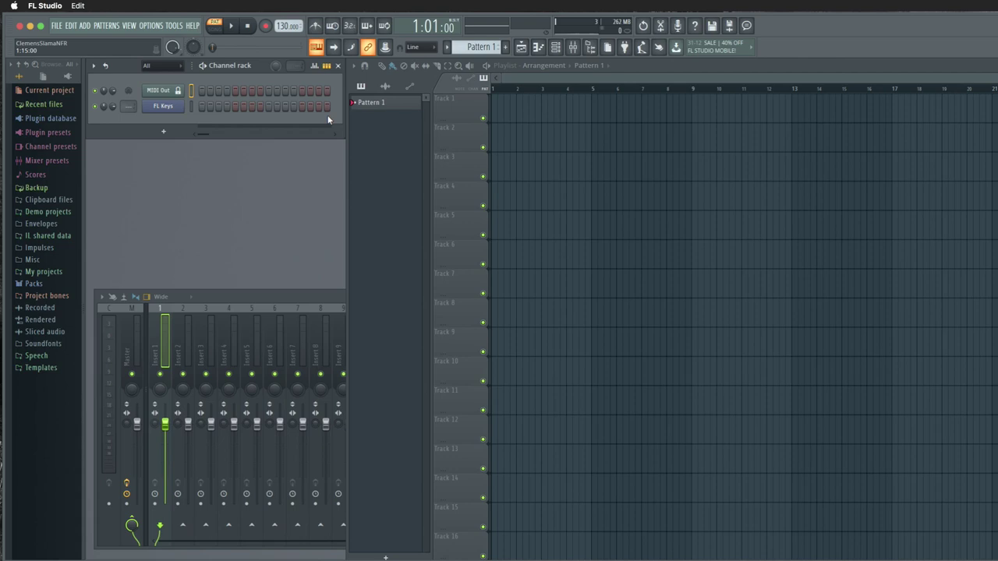
left_click(156, 90)
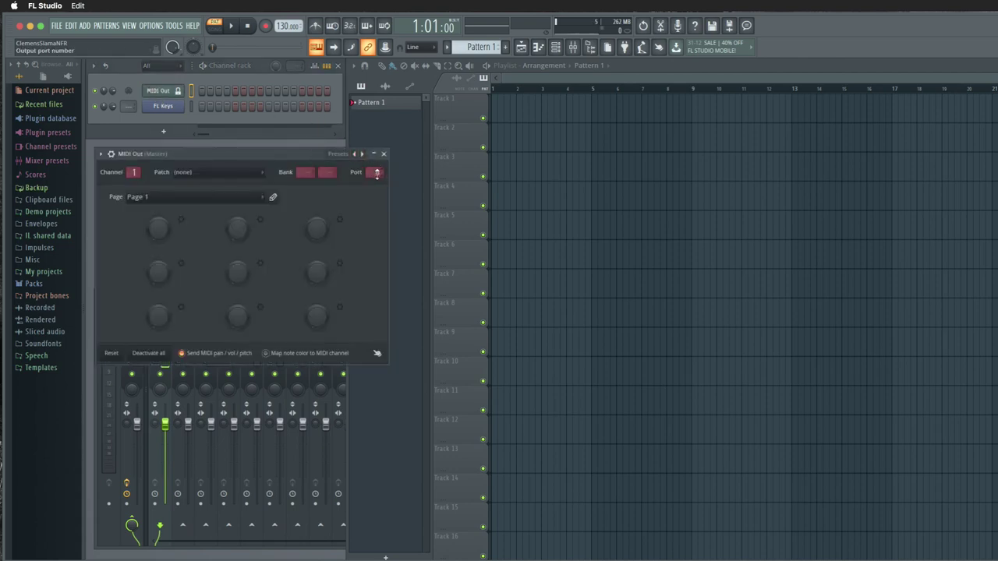
Select IAC Driver midiPORT 1 in the MIDI Output list and assign it port 2.
left_click(150, 25)
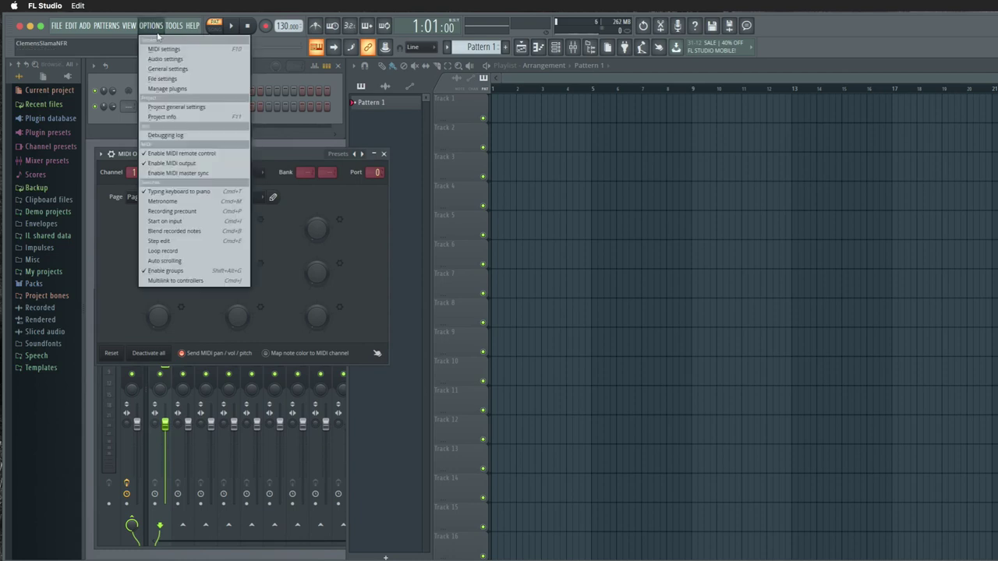
left_click(163, 50)
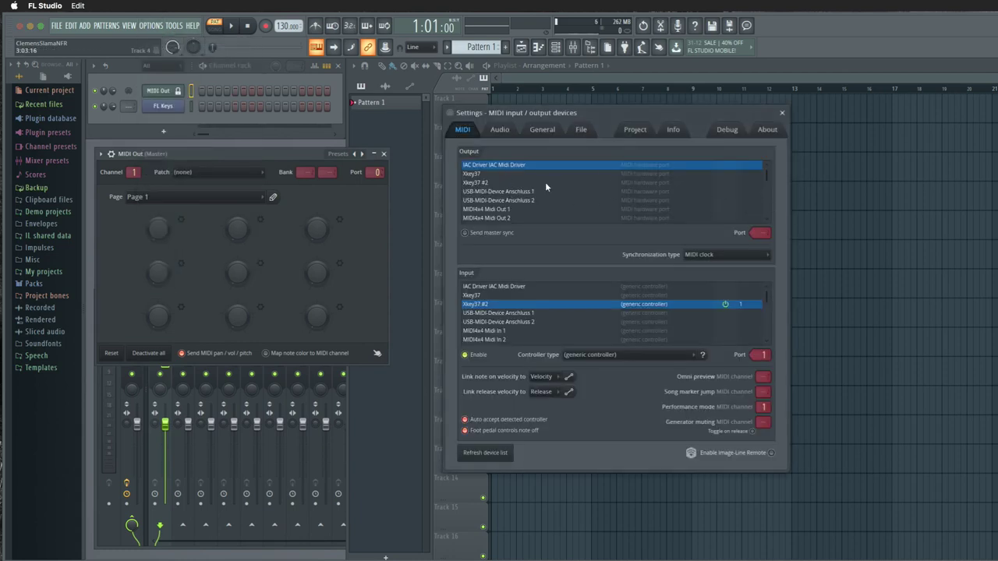
left_click(516, 191)
key("Down")
key("Down")
key("Down")
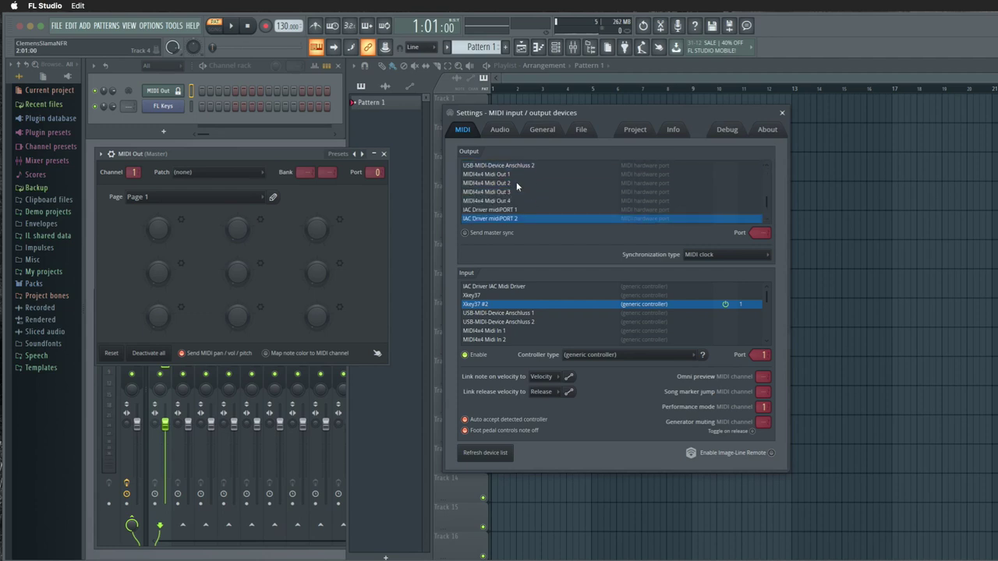
left_click(519, 209)
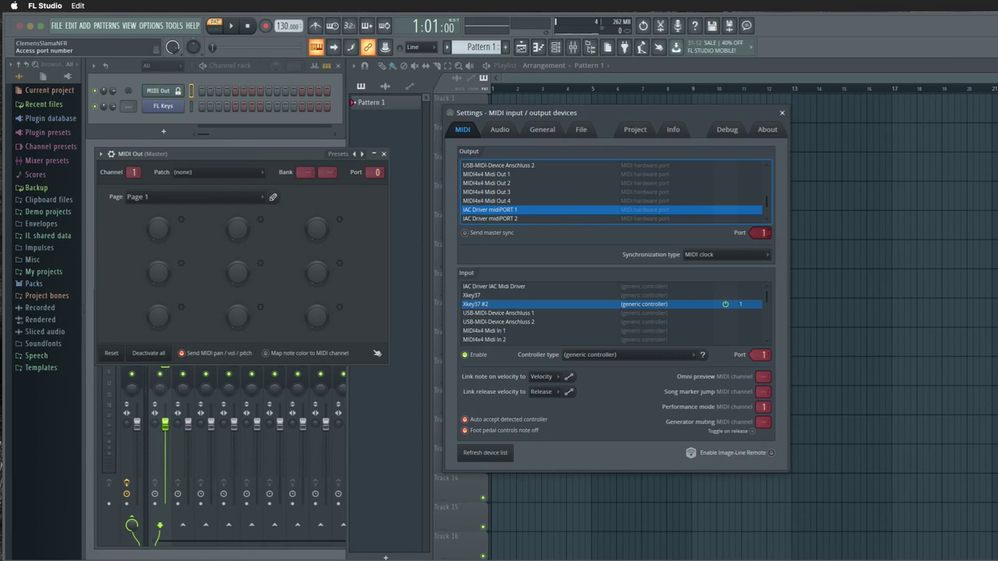
left_click(749, 232)
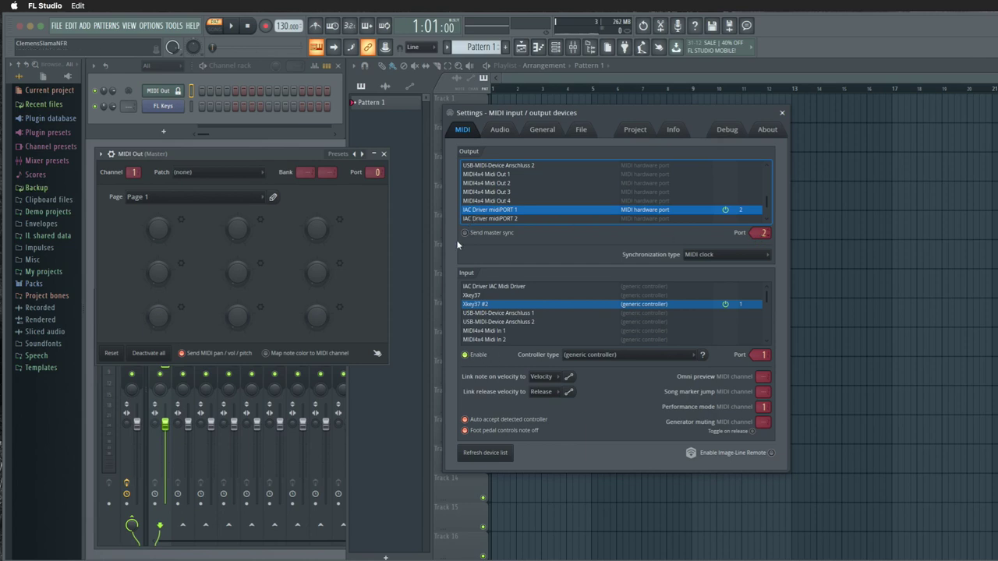
Set the MIDI Out plugin to port 2, bring AutoTonic alongside, and reopen MIDI settings.
left_click(784, 114)
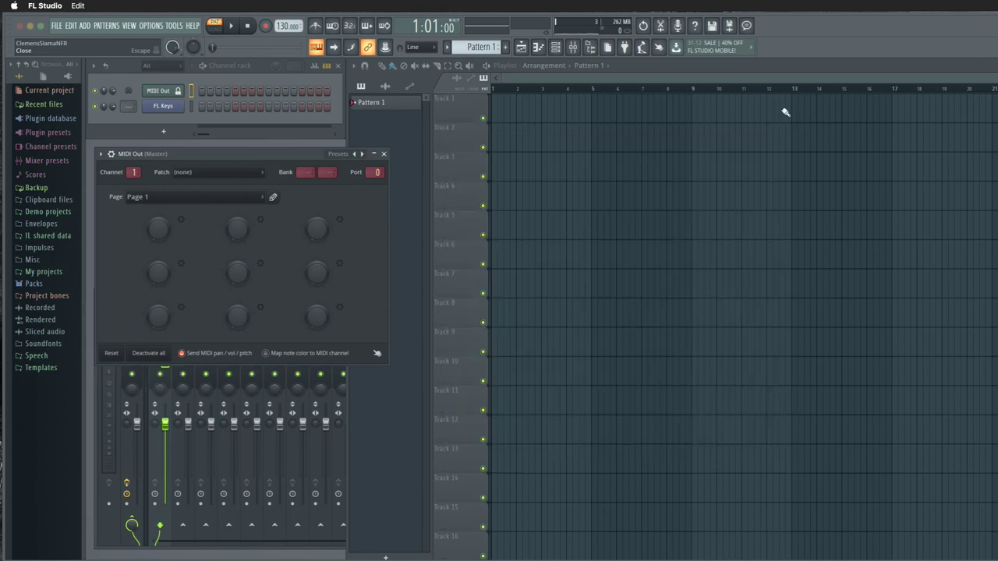
left_click(379, 173)
key("super+Tab")
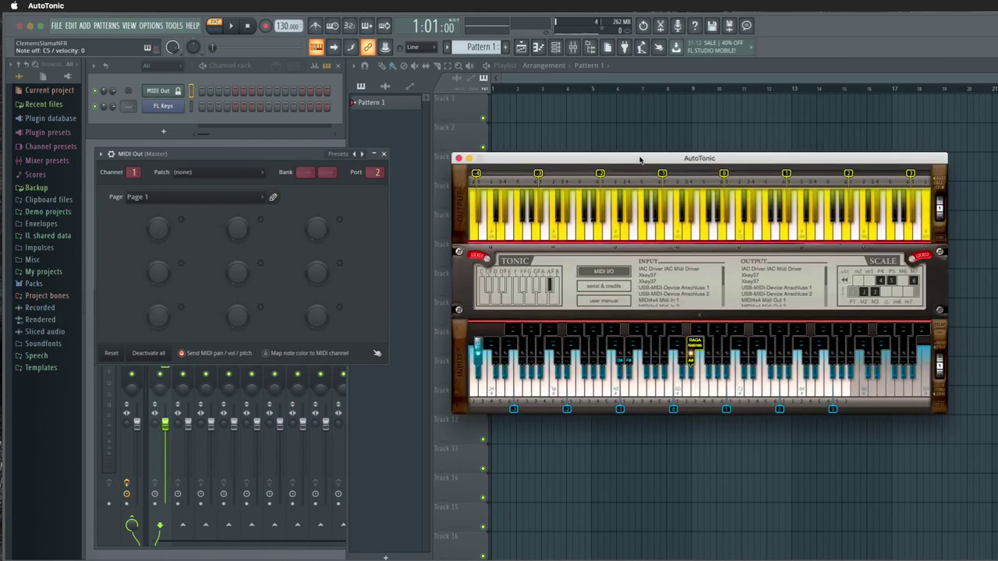
left_click_drag(639, 159, 388, 182)
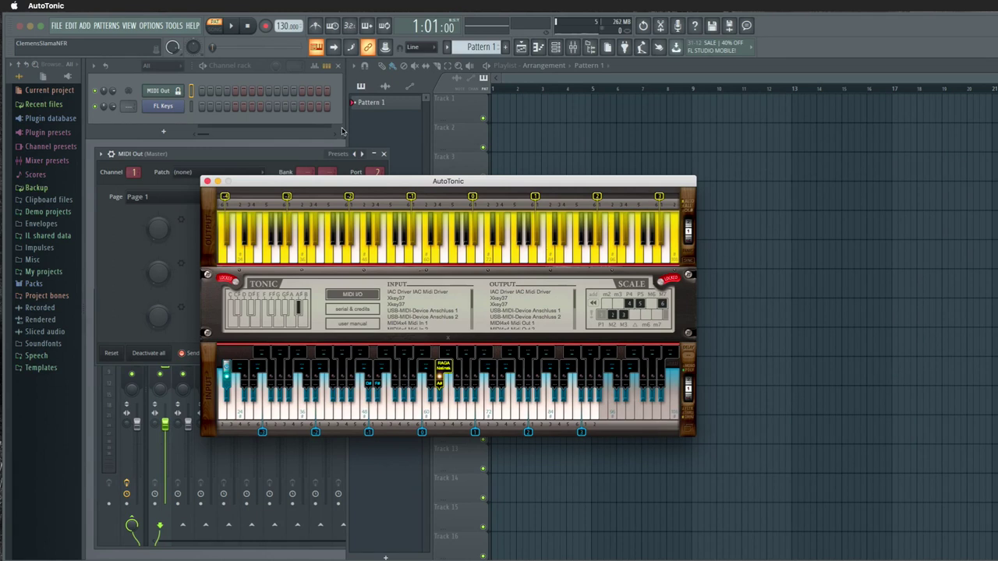
left_click(149, 26)
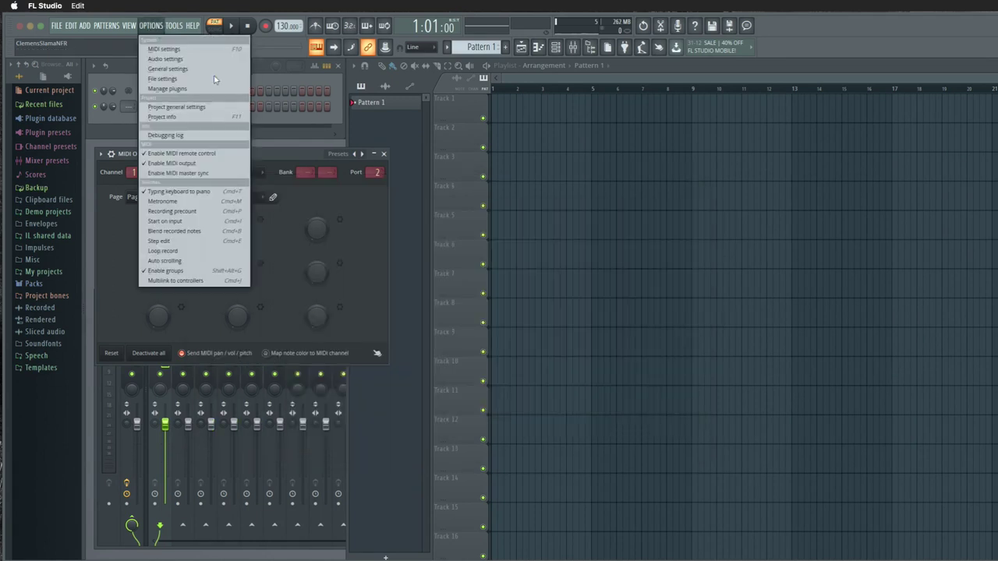
left_click(180, 48)
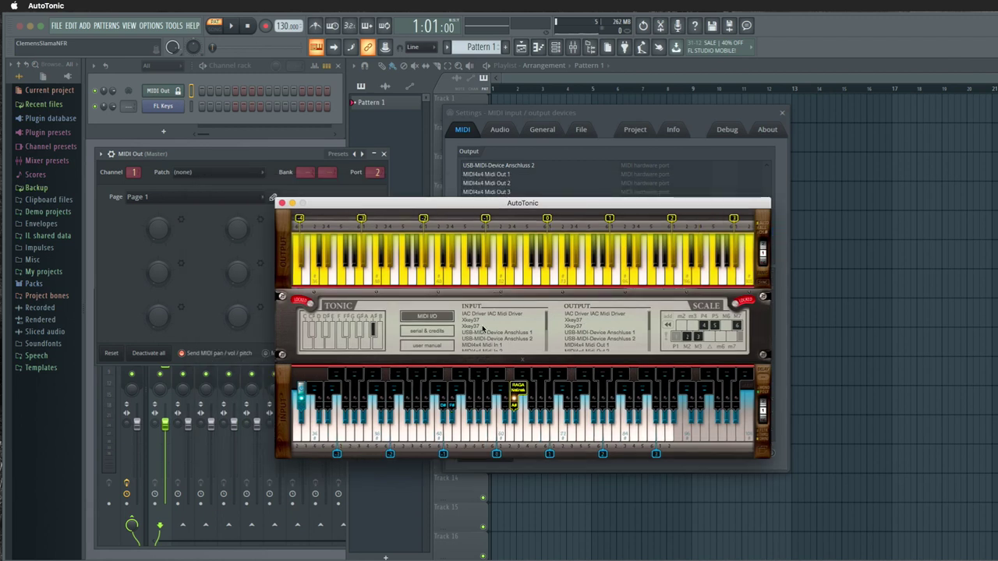
scroll(482, 328, "down", 5)
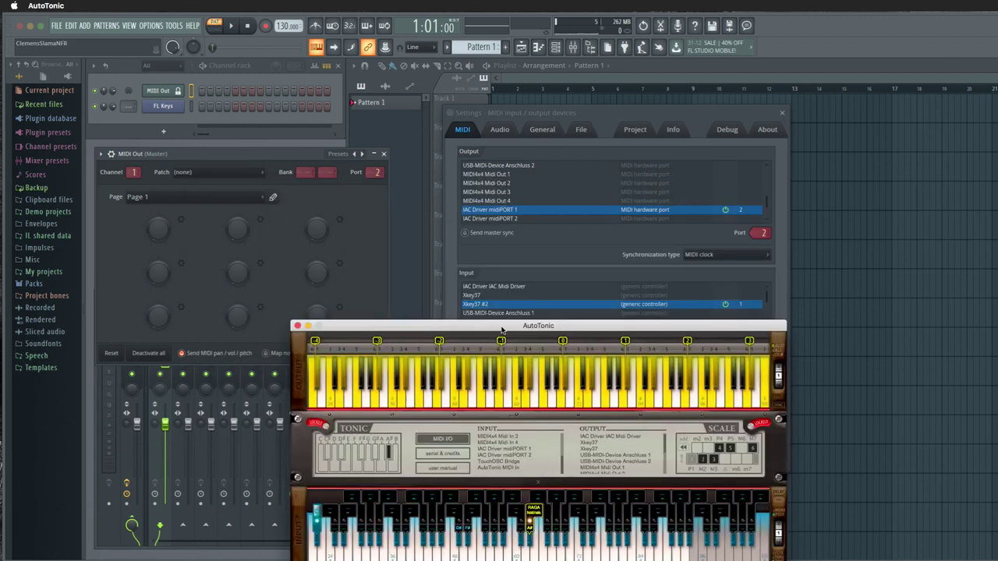
Route AutoTonic from IAC midiPORT 1 to midiPORT 2, with custom scale degrees and tonic.
left_click_drag(501, 328, 504, 203)
left_click(527, 326)
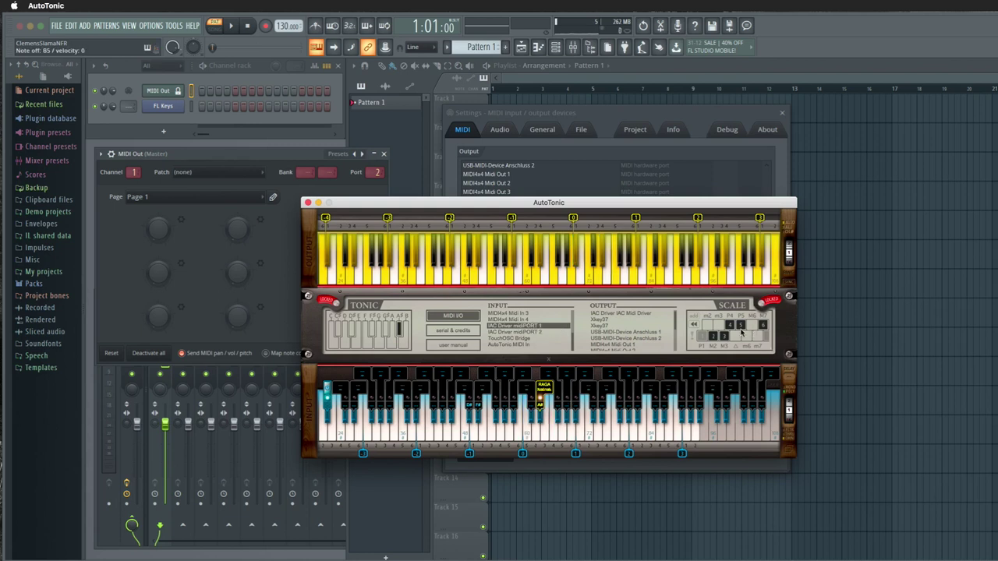
left_click(728, 335)
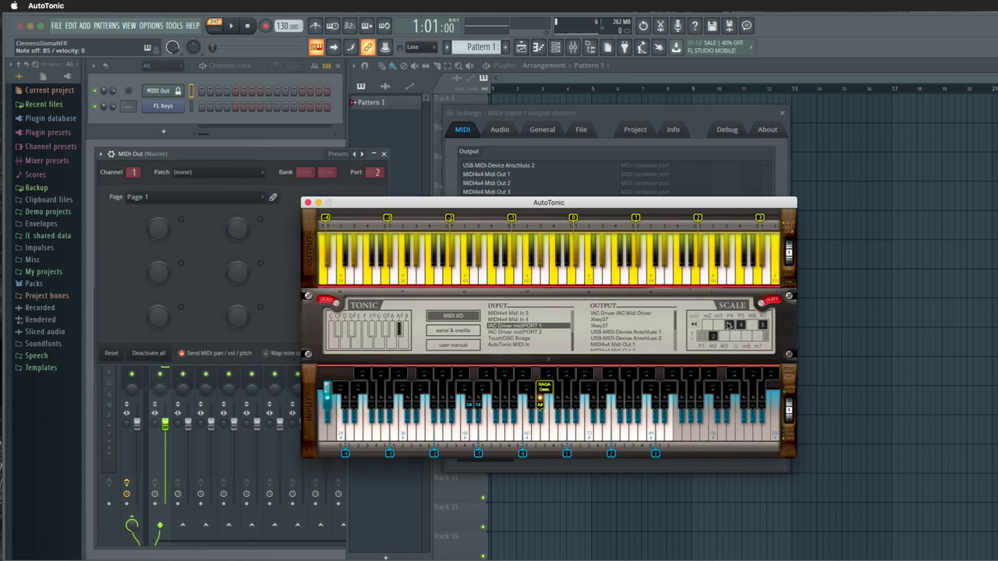
left_click(728, 325)
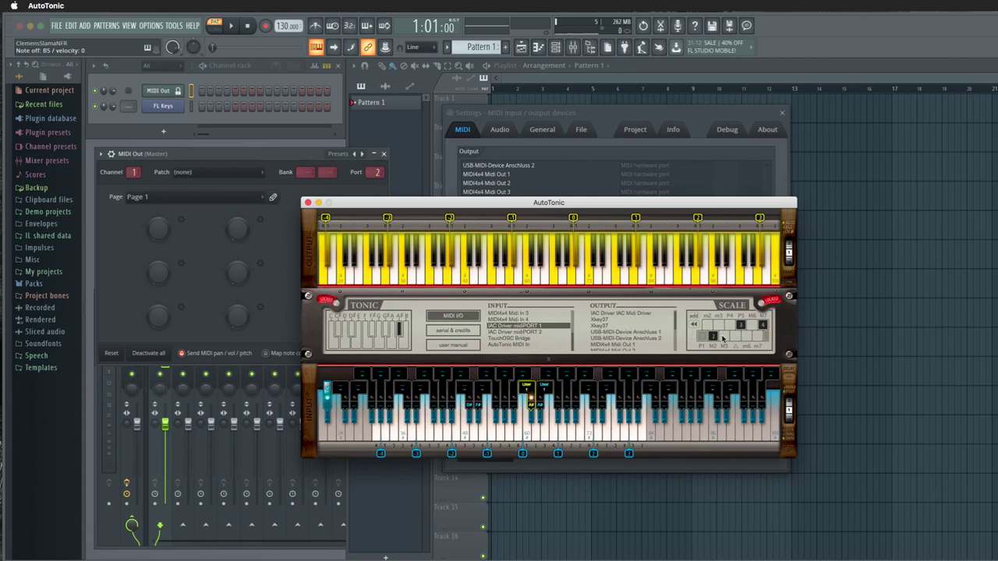
left_click(371, 337)
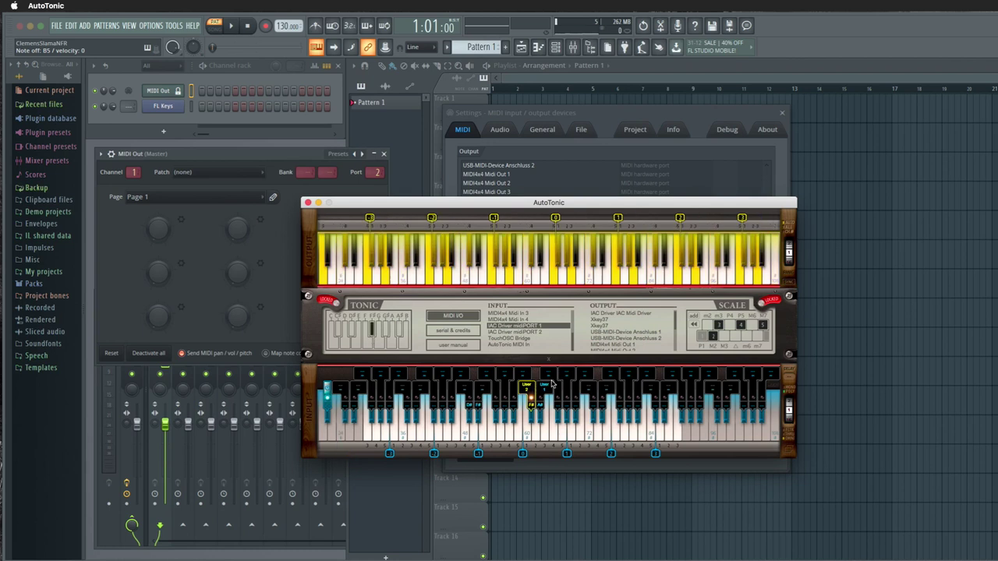
scroll(633, 331, "down", 3)
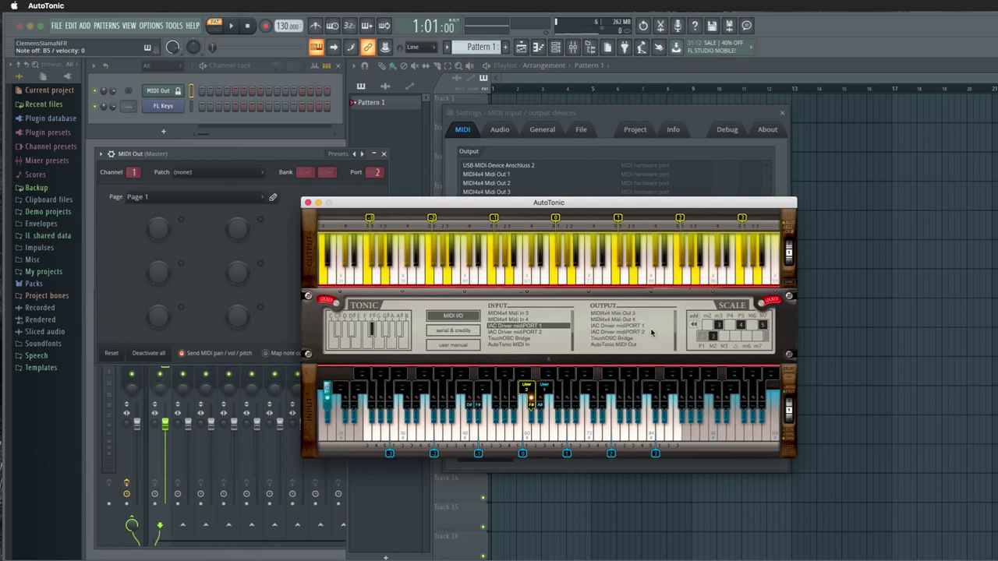
left_click(608, 332)
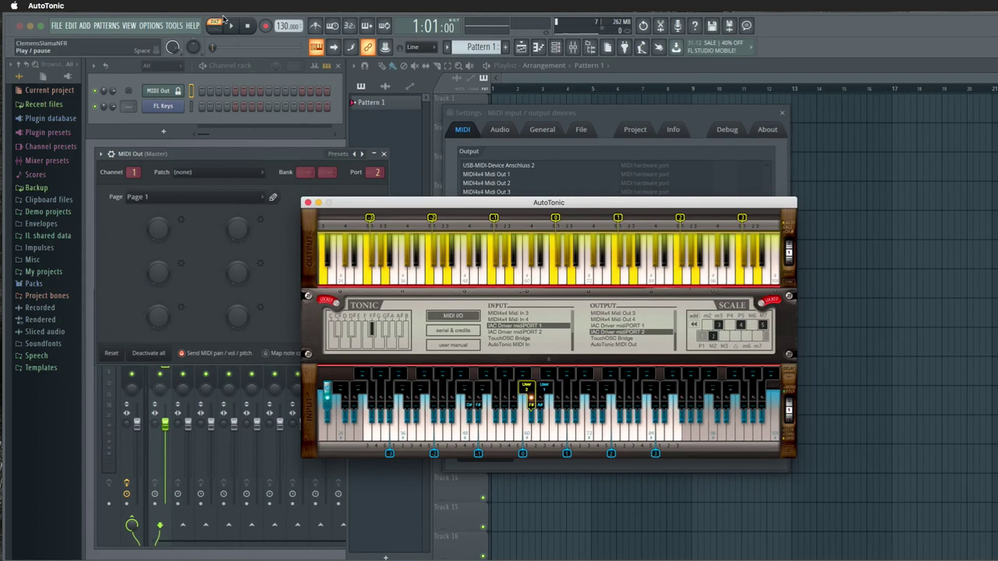
Select IAC Driver midiPORT 2 in the MIDI Input list and toggle its enable state.
left_click(741, 115)
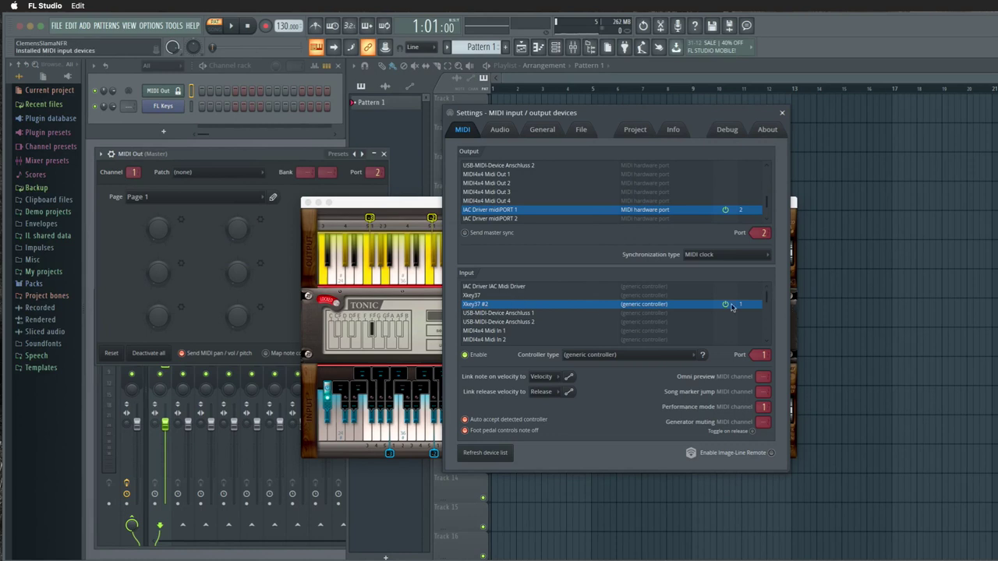
key("Down")
key("Down")
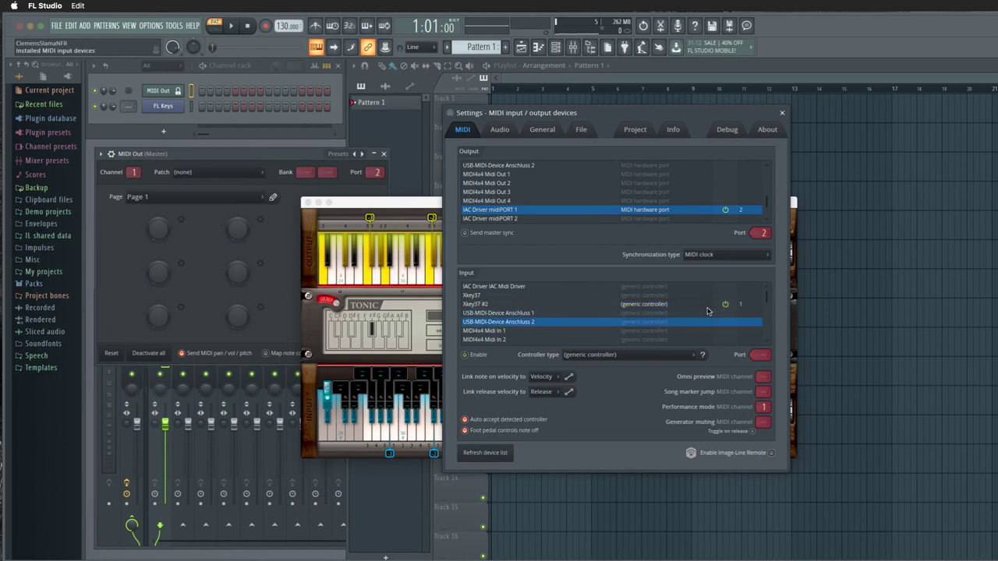
key("Down")
key("Down")
key("Down")
key("Down")
key("Down")
key("Down")
left_click(606, 332)
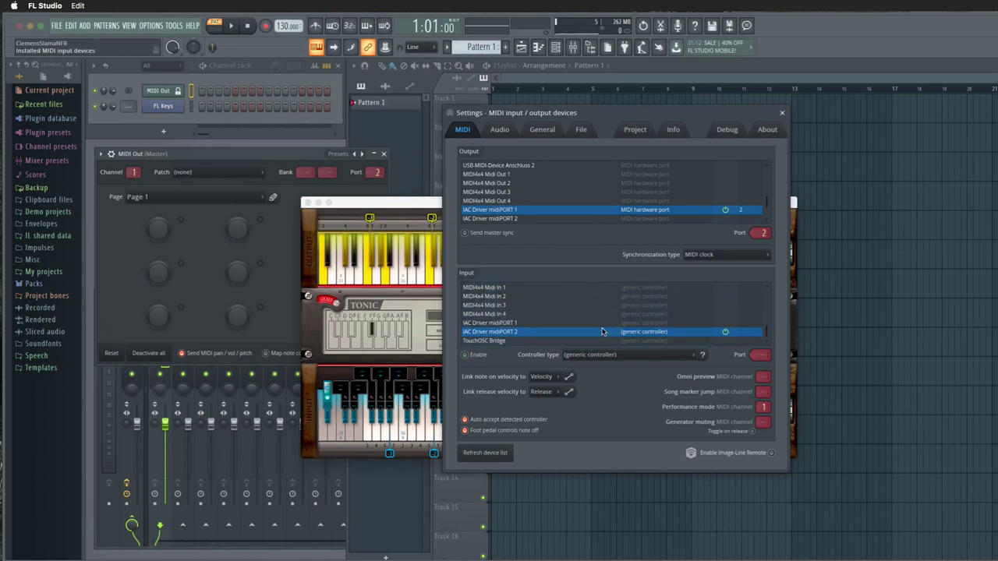
left_click(465, 355)
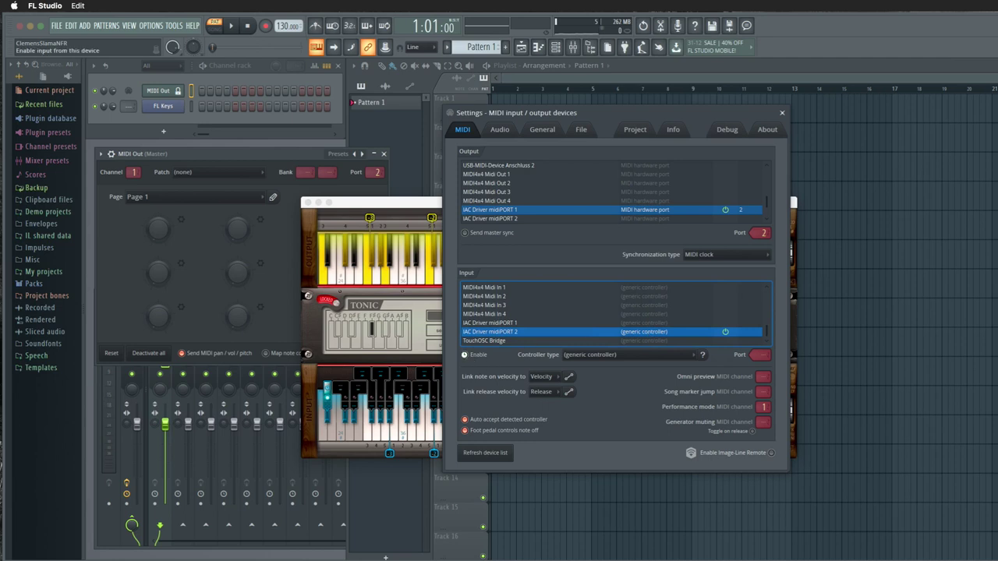
left_click(464, 355)
left_click(464, 354)
left_click(465, 354)
Enable the IAC Driver midiPORT 2 input on port 3 and close MIDI settings.
scroll(743, 315, "up", 5)
scroll(742, 315, "up", 5)
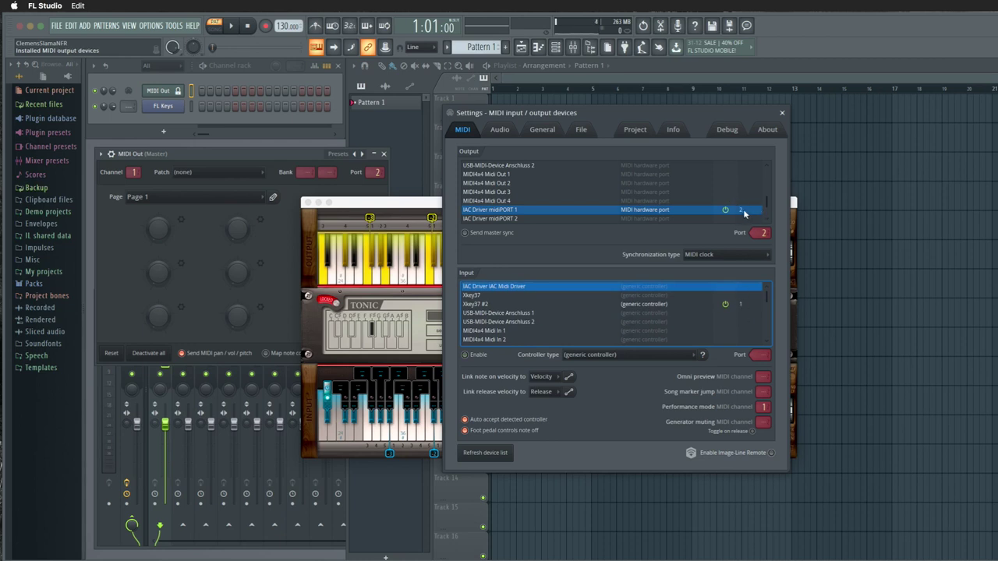
scroll(744, 313, "down", 2)
scroll(742, 328, "down", 7)
scroll(742, 337, "down", 2)
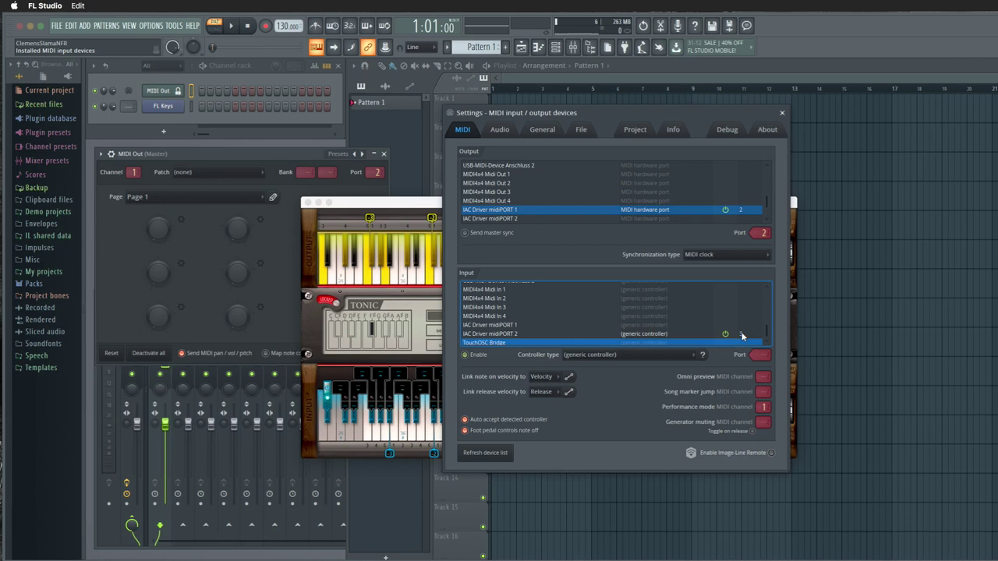
scroll(742, 336, "down", 1)
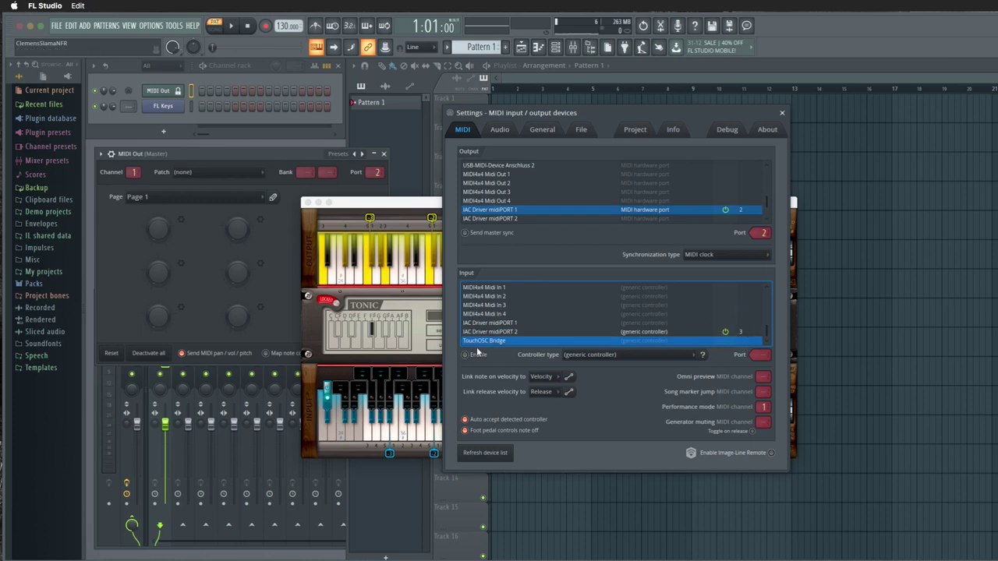
left_click(518, 334)
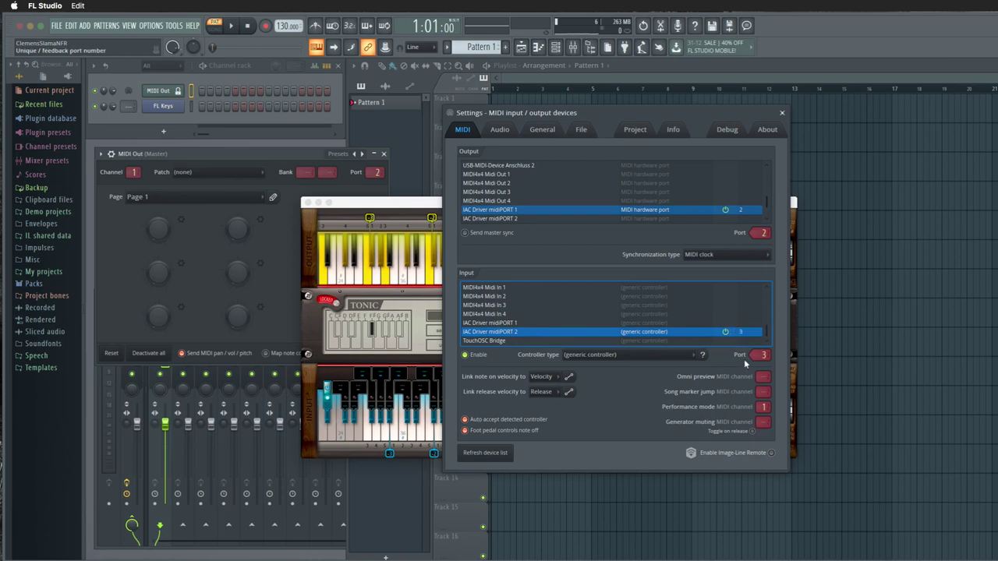
left_click(782, 112)
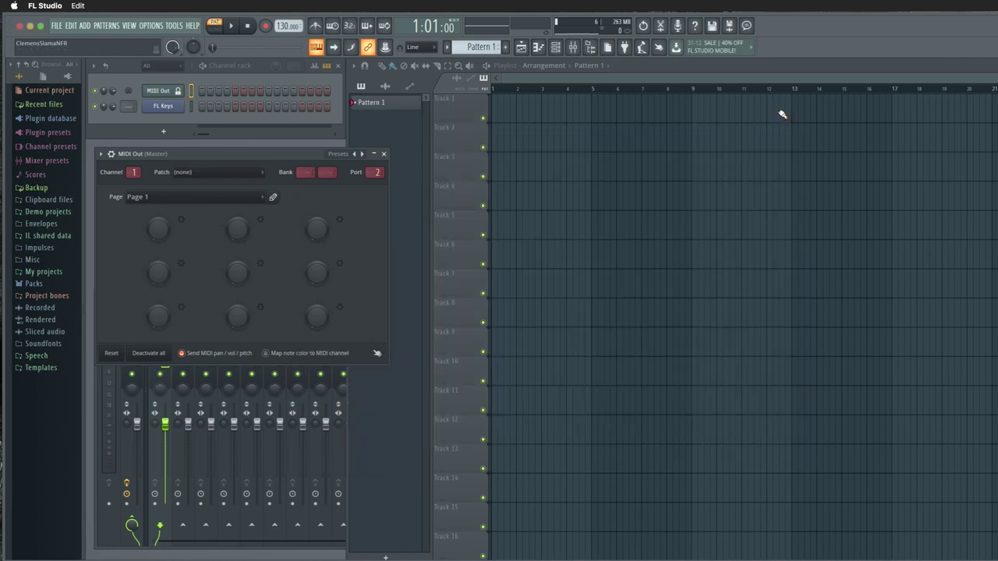
Make FL Keys receive notes from IAC Driver midiPORT 2 on all channels, then close MIDI Out.
right_click(172, 106)
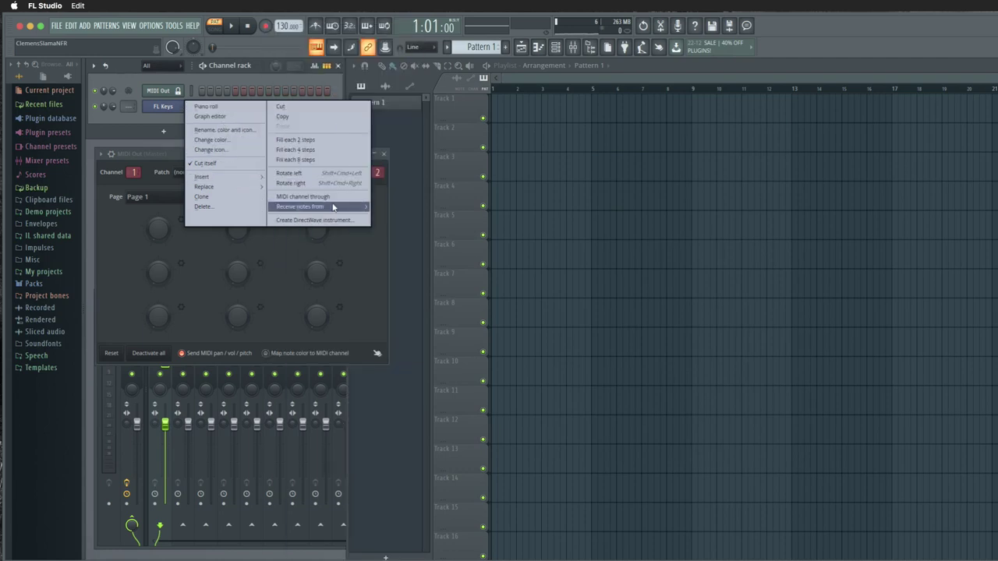
mouse_move(316, 206)
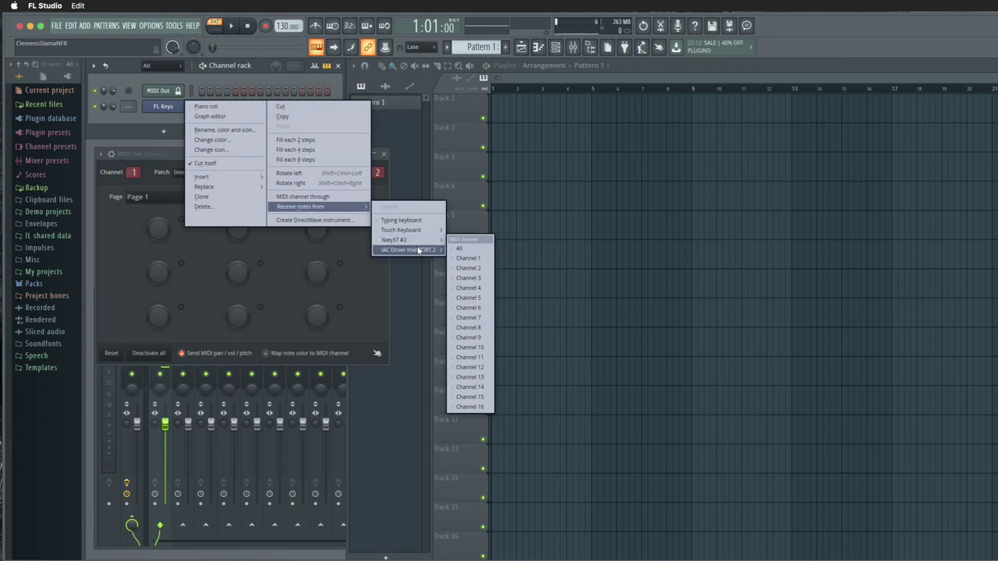
mouse_move(408, 249)
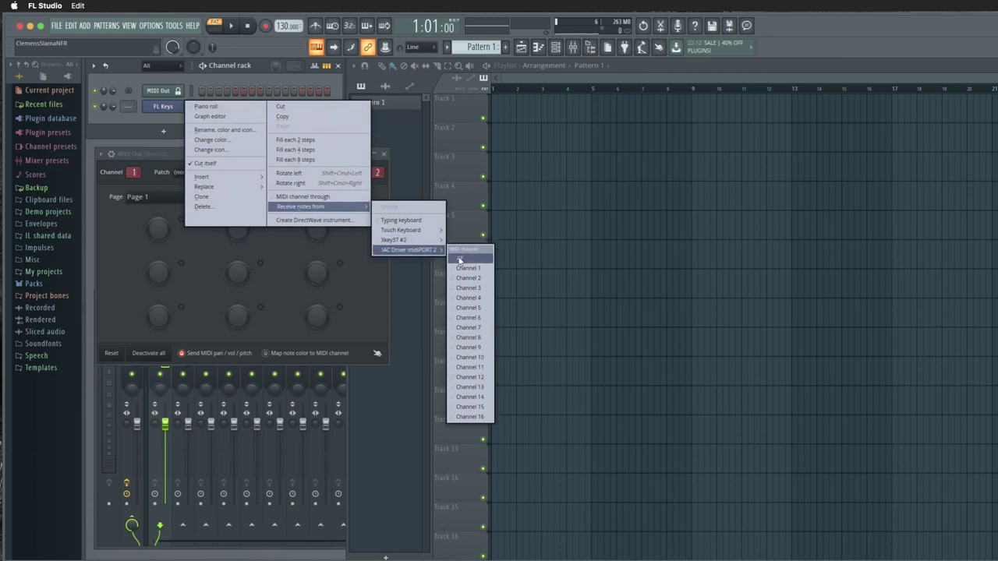
left_click(463, 259)
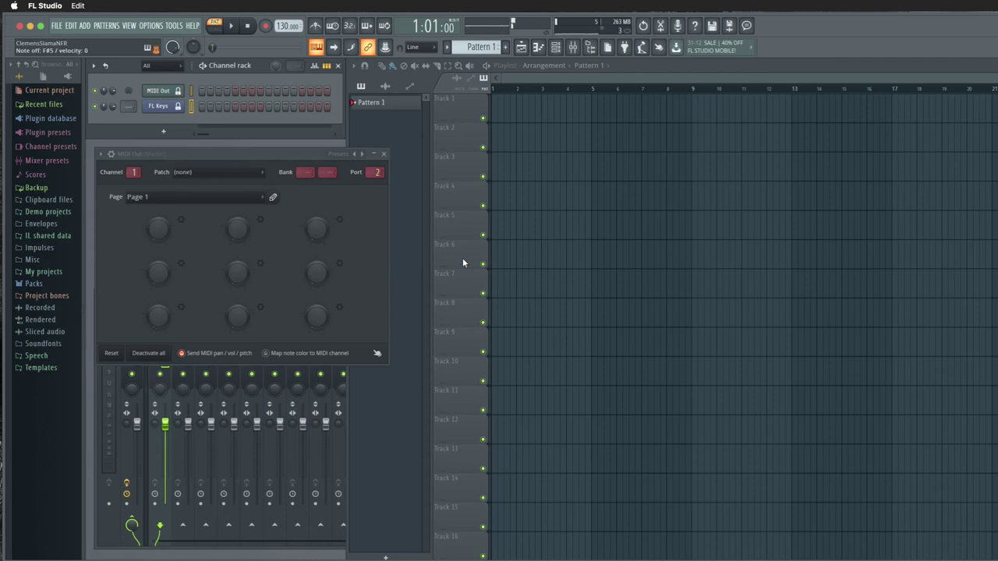
left_click(384, 155)
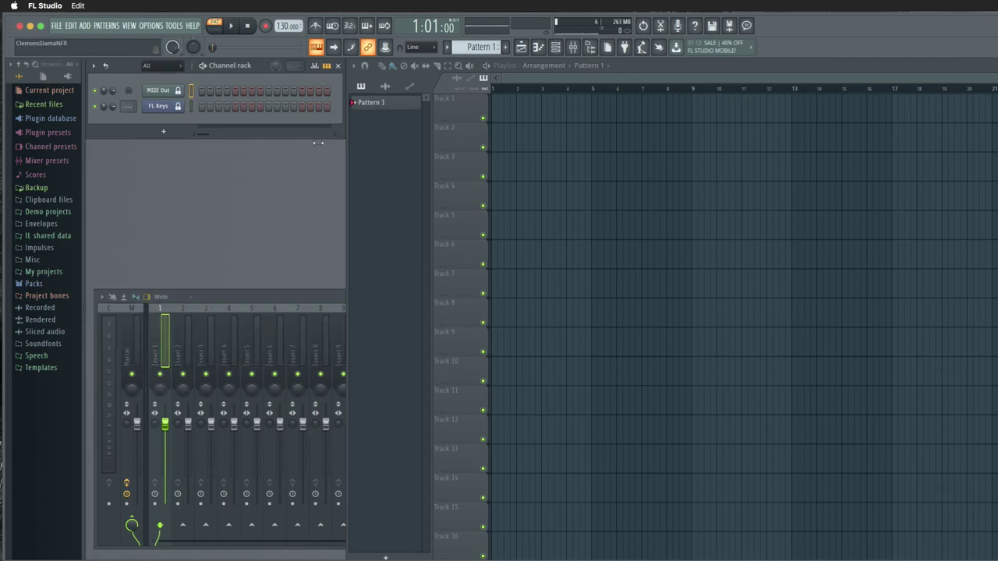
Check the FL Keys plugin window, close it, and select the MIDI Out channel.
left_click(160, 107)
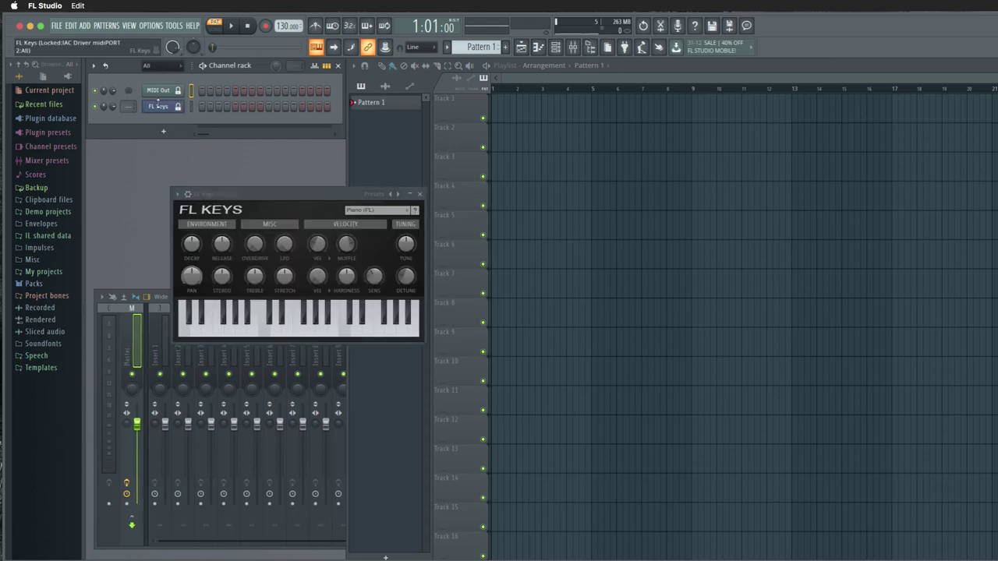
left_click(420, 194)
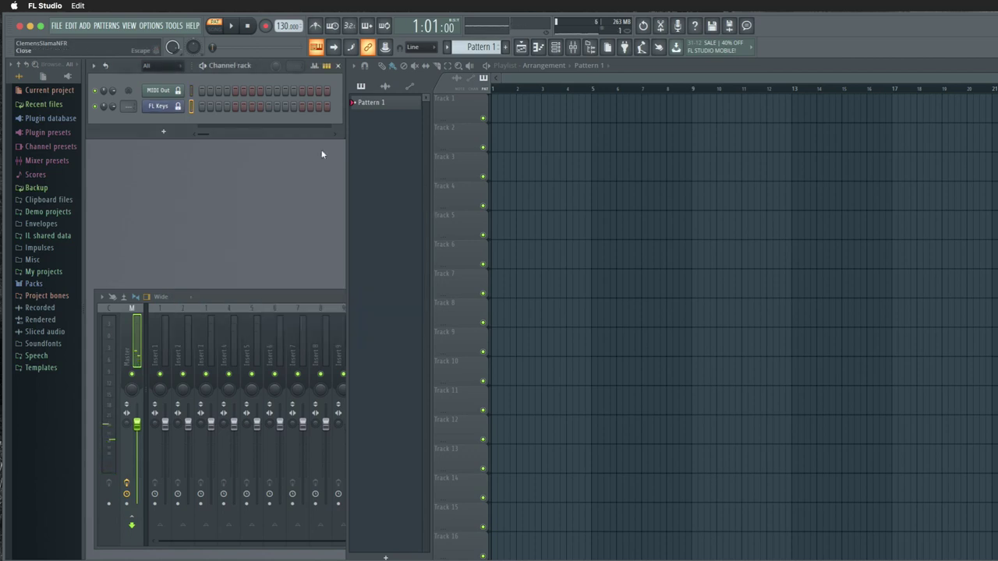
left_click(190, 90)
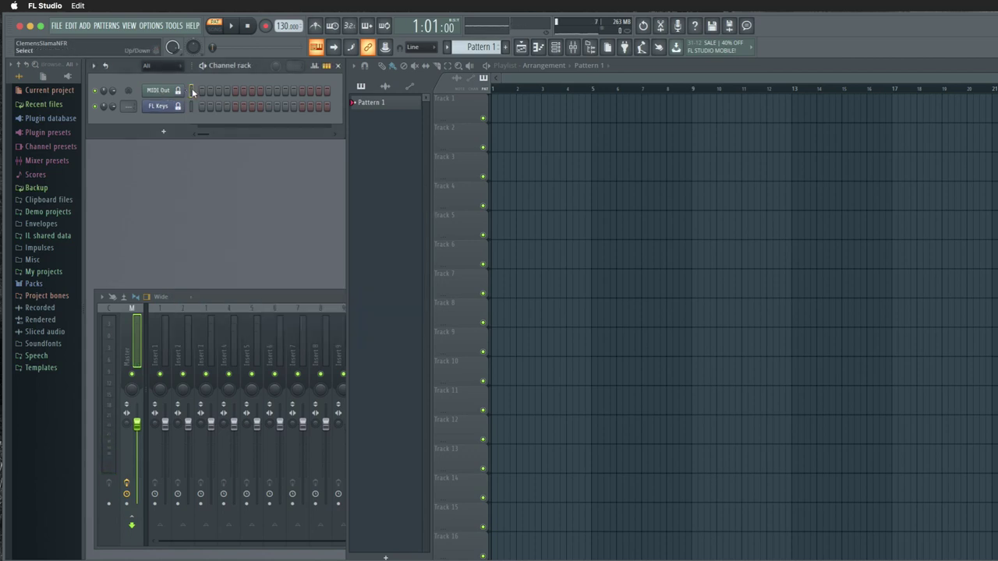
Open MIDI Out's piano roll, switch its target to FL Keys and back, then bring up AutoTonic.
left_click(538, 47)
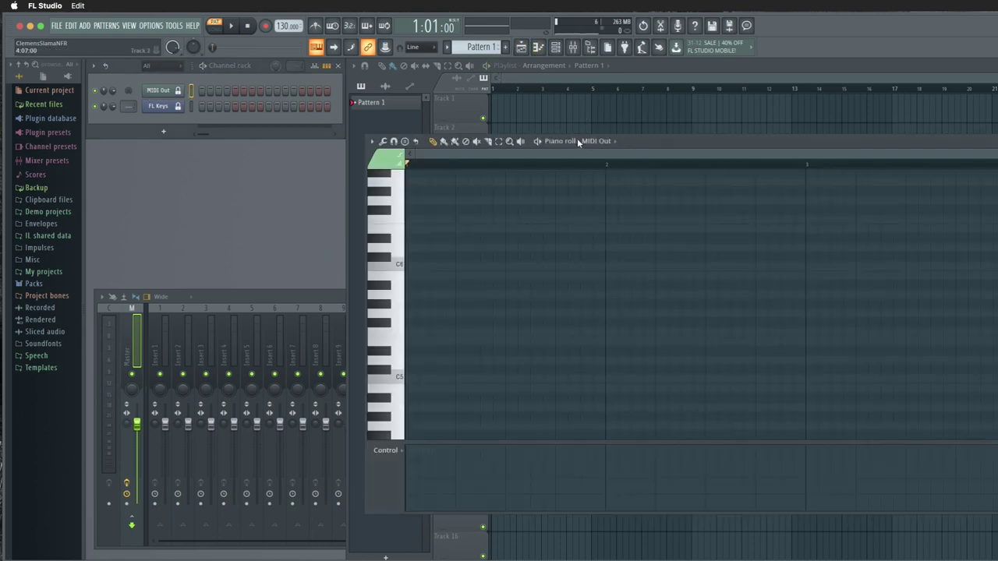
left_click(601, 141)
left_click(607, 172)
left_click(590, 145)
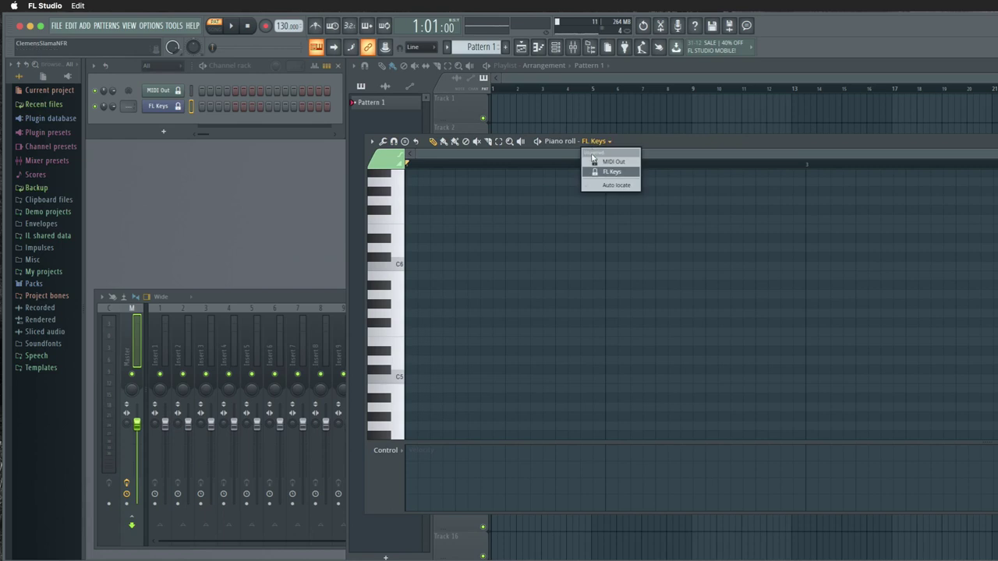
left_click(613, 164)
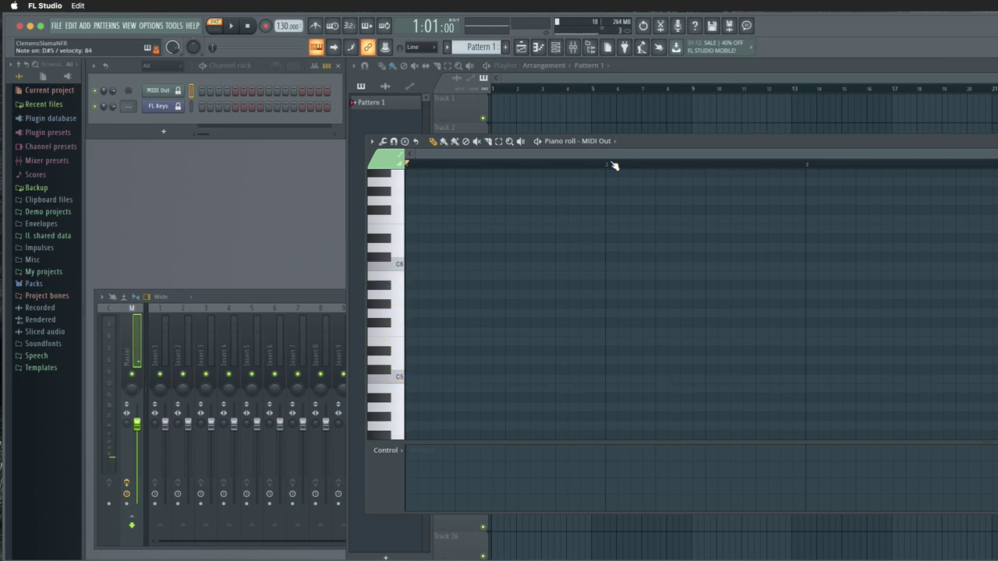
key("super+Tab")
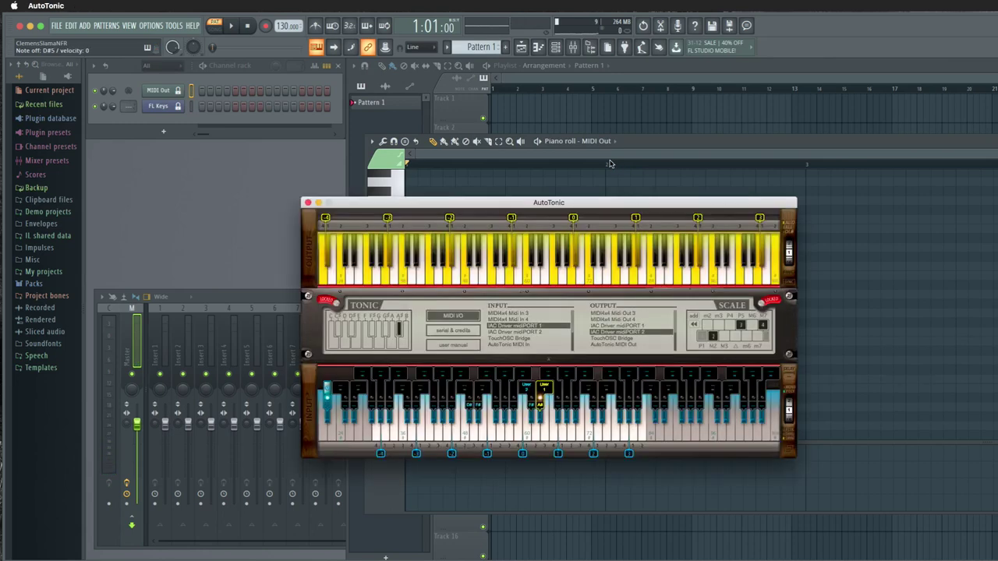
Drag the AutoTonic window to a new position, then bring FL Studio's empty piano roll forward.
key("super+Tab")
left_click_drag(503, 208, 647, 197)
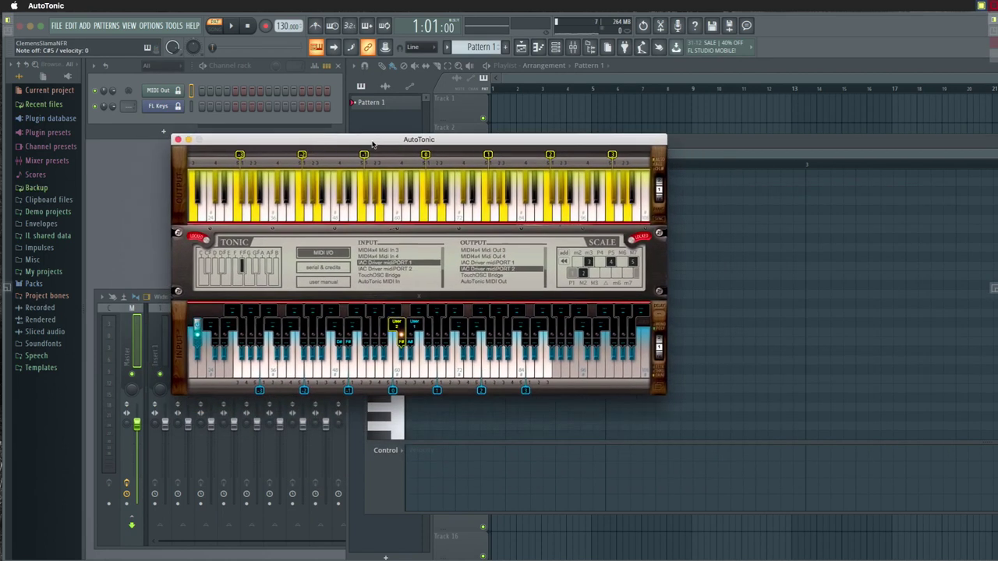
left_click_drag(540, 195, 582, 158)
left_click(413, 379)
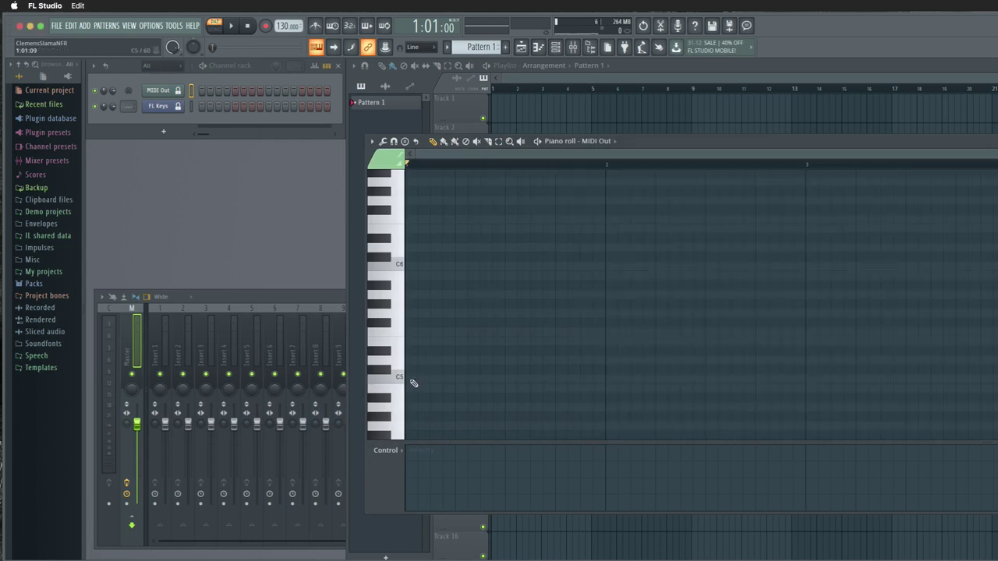
Audition the C5 and D5 pitches on the piano roll keyboard.
left_click(392, 380)
left_click(397, 359)
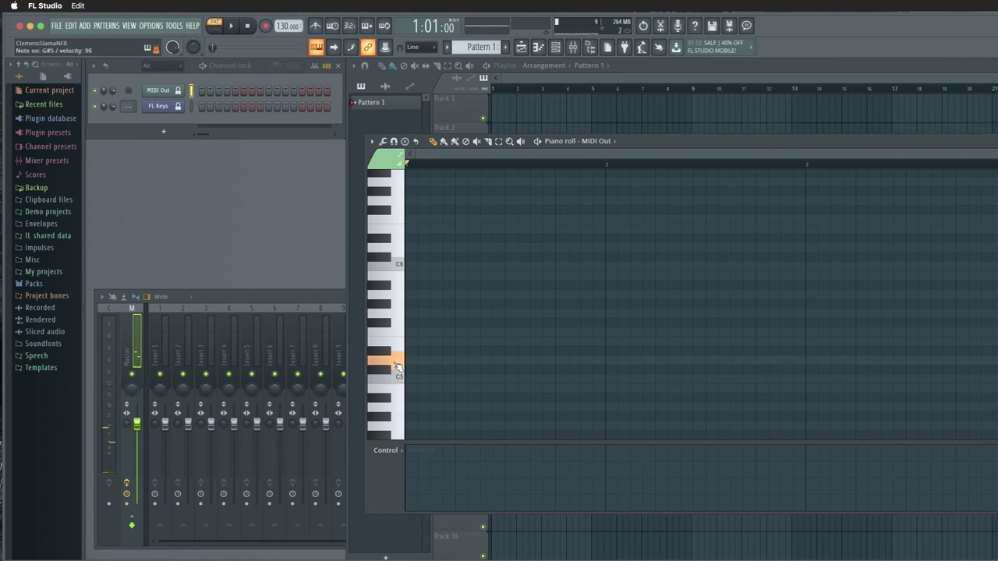
left_click(397, 358)
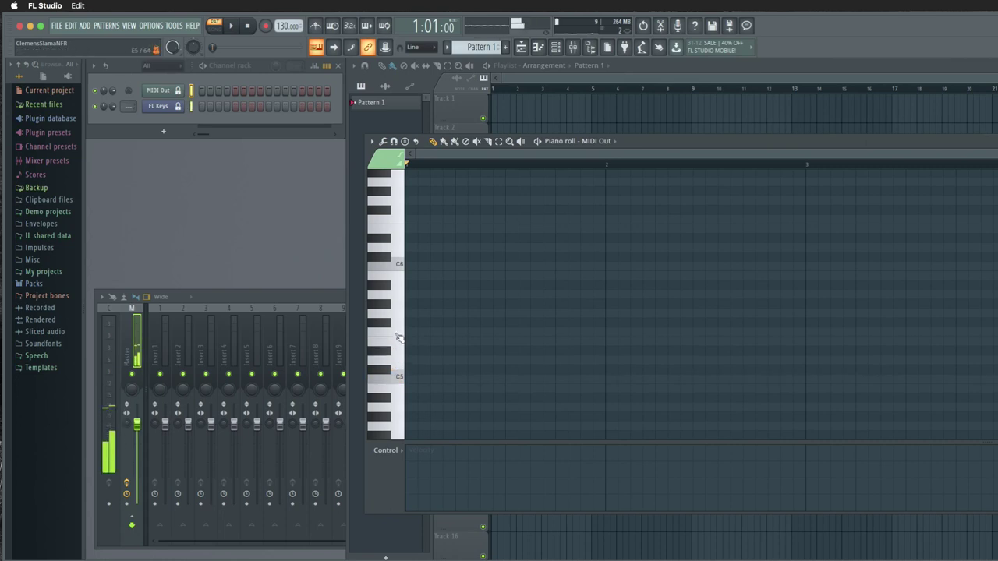
left_click(397, 378)
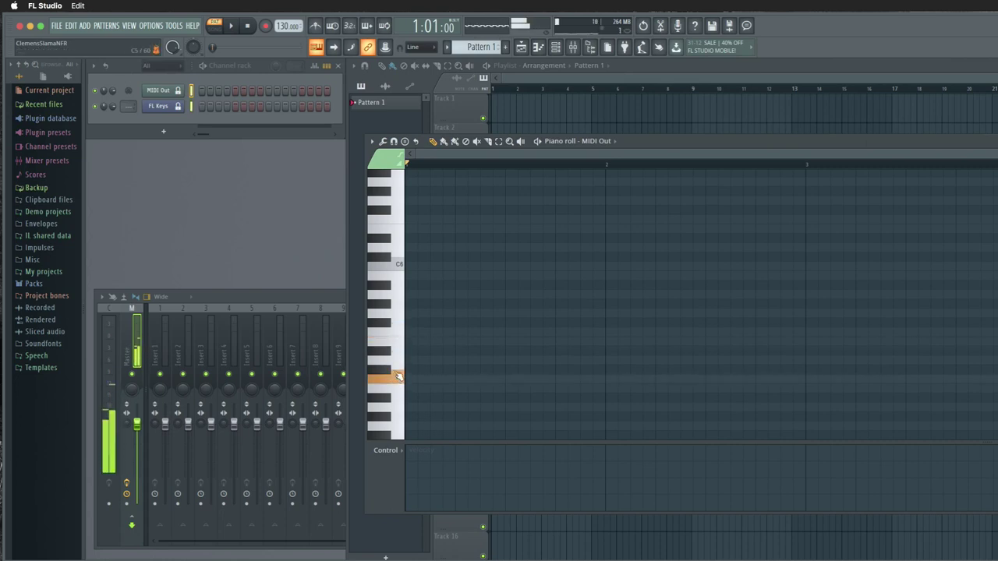
left_click(397, 334)
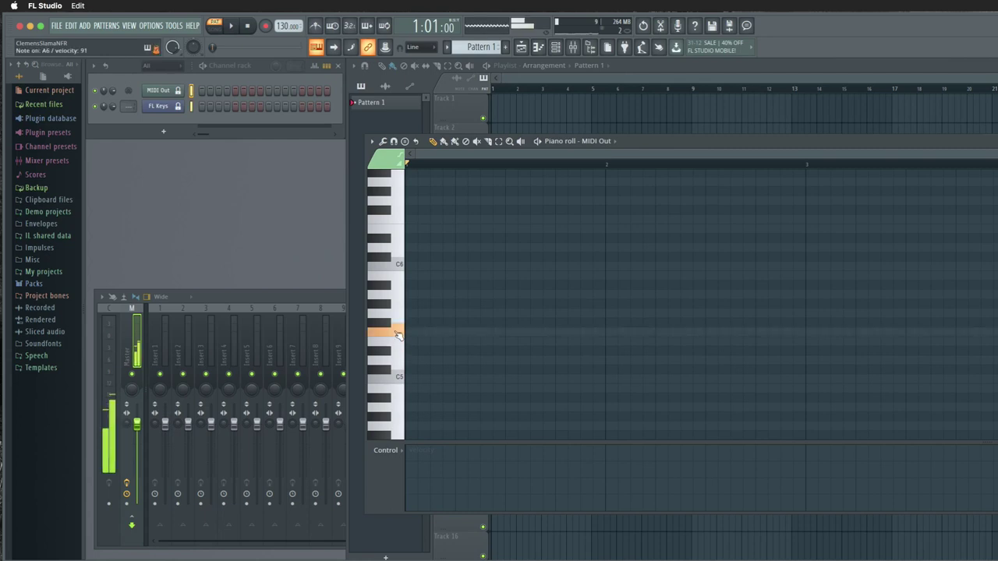
Draw the first phrase C5, D5, E5, F5, aligning C5 to the bar start.
left_click(421, 378)
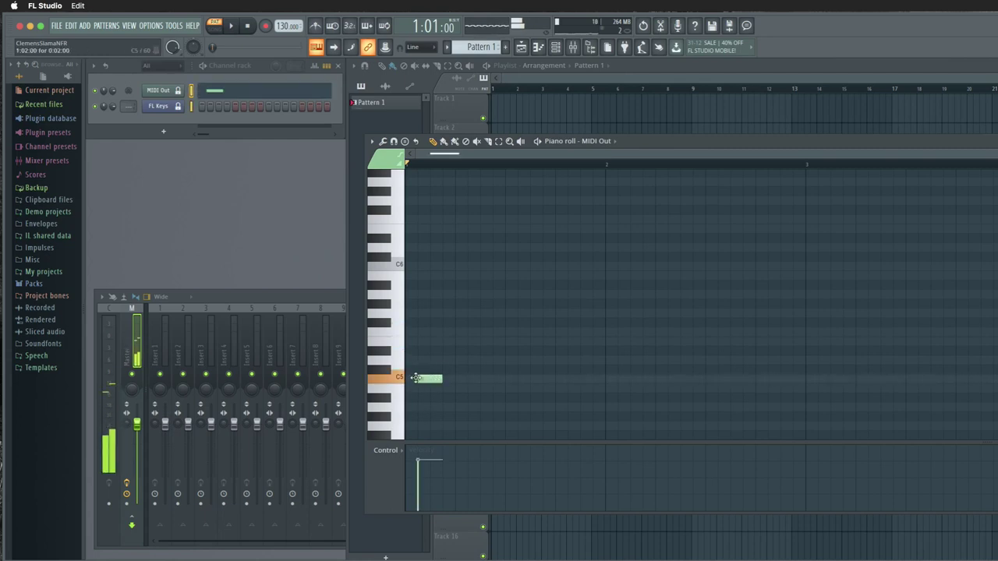
left_click_drag(424, 378, 412, 378)
left_click(434, 360)
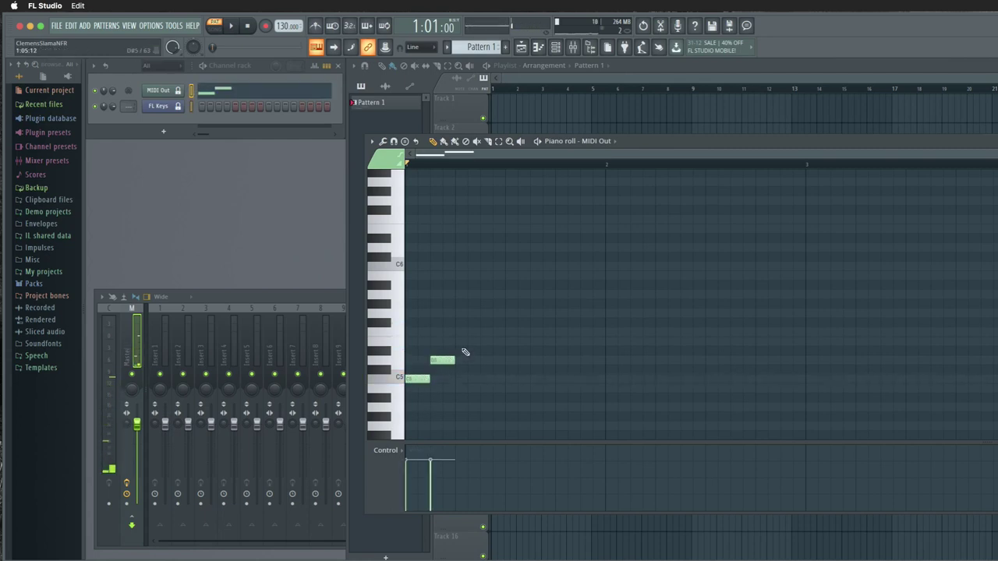
left_click(460, 341)
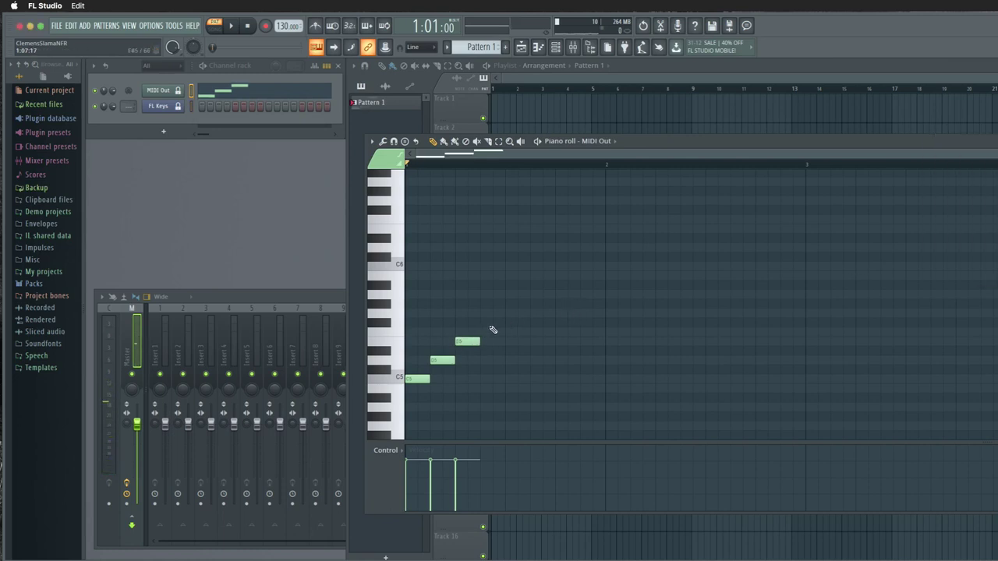
left_click(492, 331)
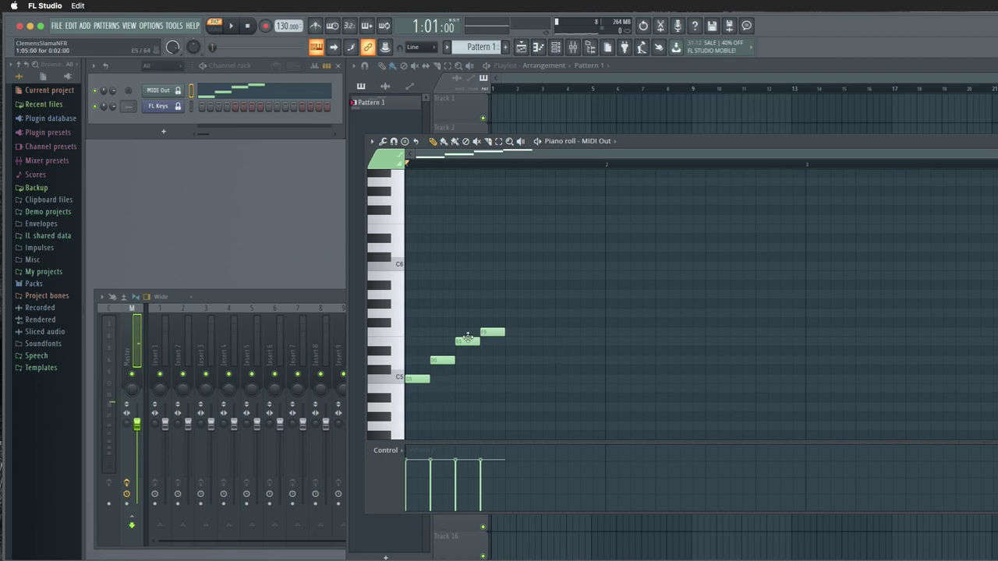
Draw the second phrase C5, D5, G5, E5 and start playback with AutoTonic shown.
left_click(566, 380)
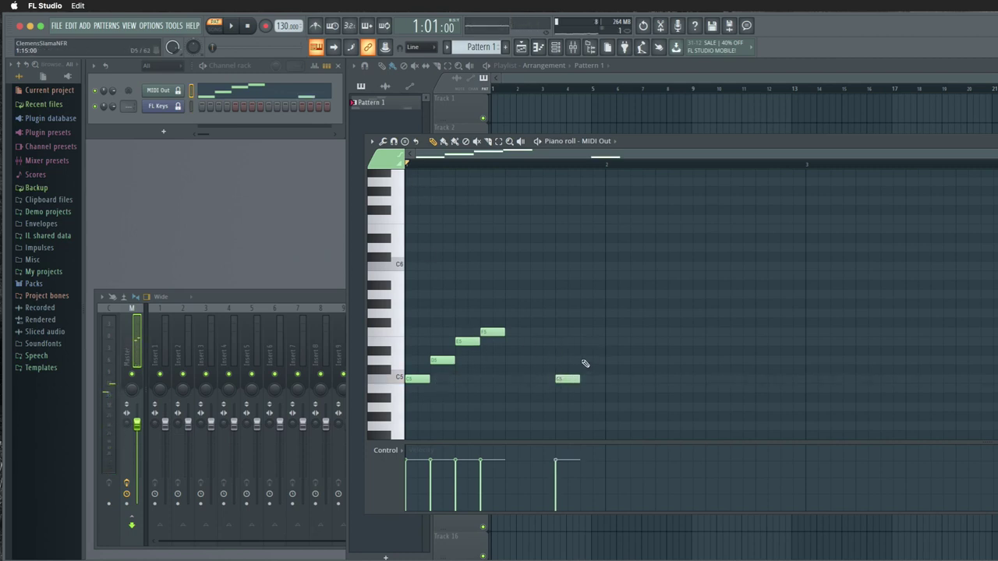
left_click(587, 361)
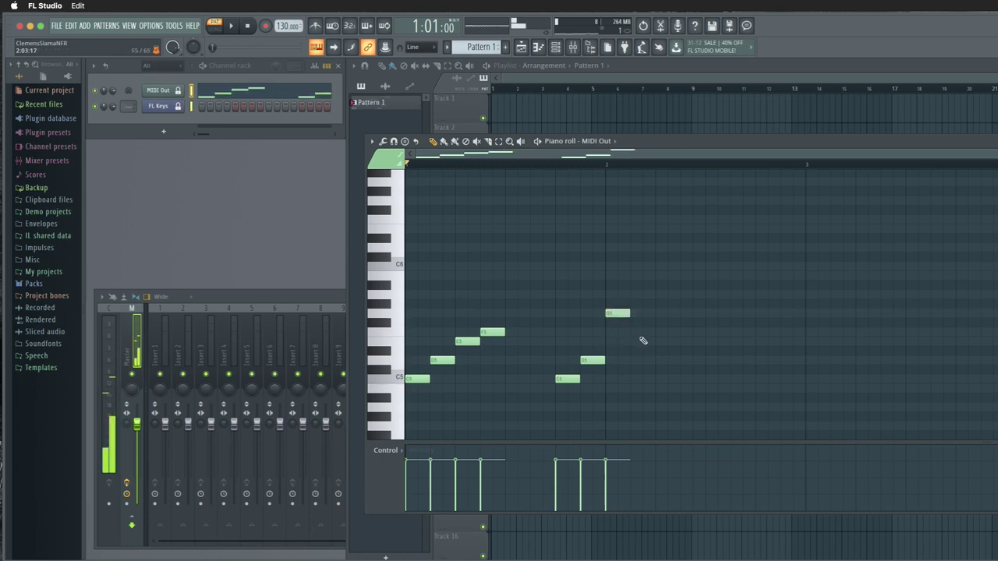
left_click(639, 342)
left_click(614, 313)
key("space")
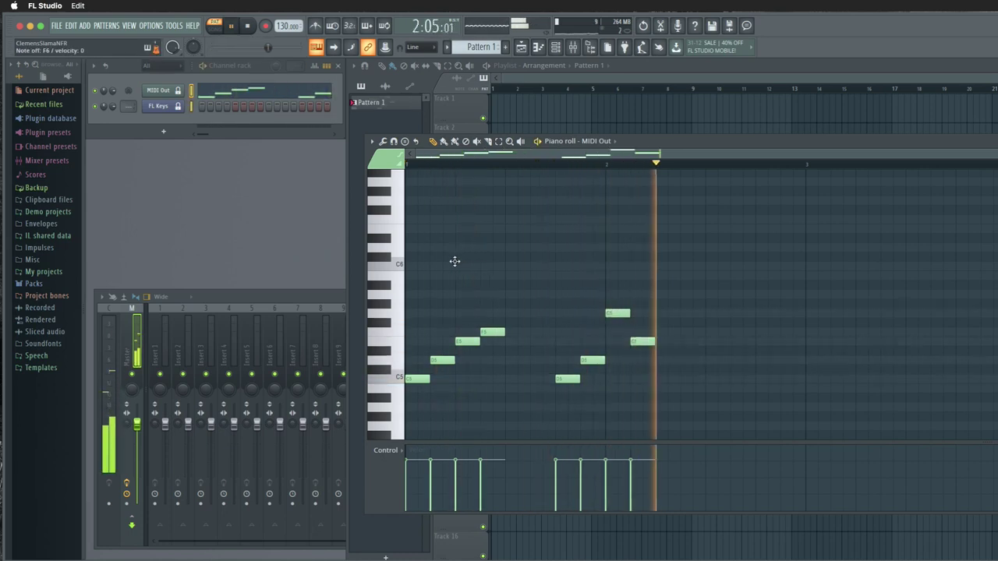
key("super+Tab")
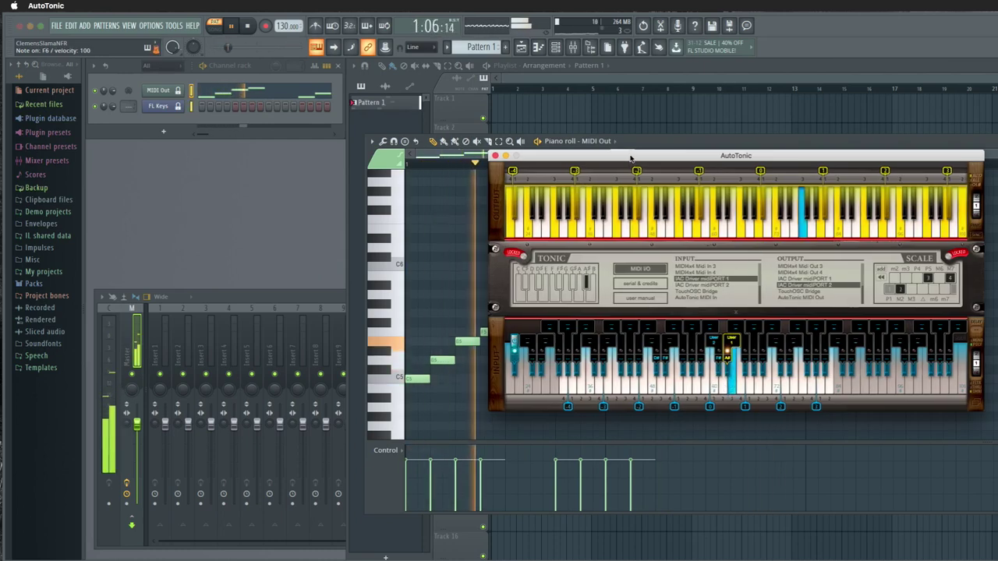
Move AutoTonic left, watch the melody play through it, then close the plugin window.
left_click_drag(633, 155, 525, 156)
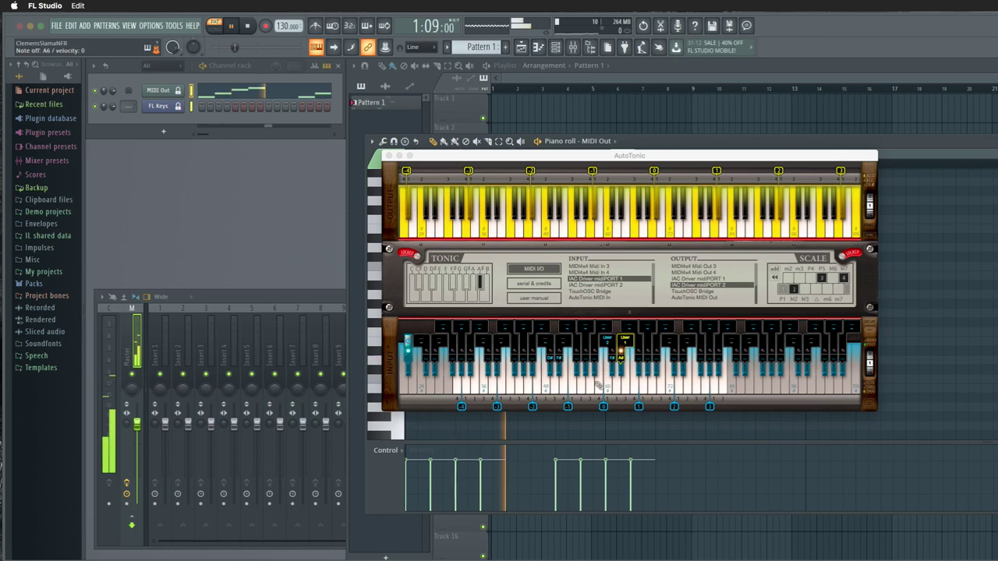
left_click(613, 347)
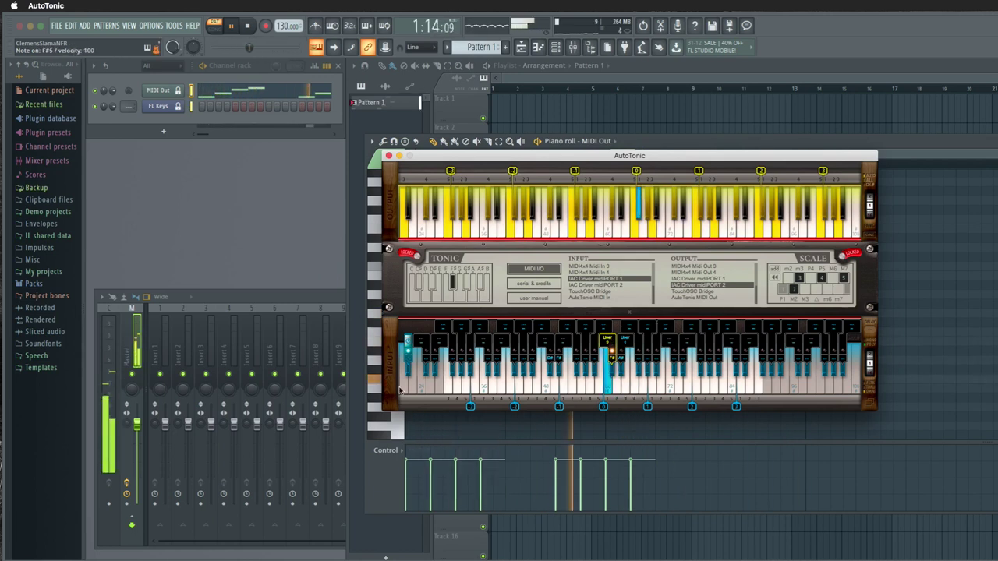
left_click(893, 309)
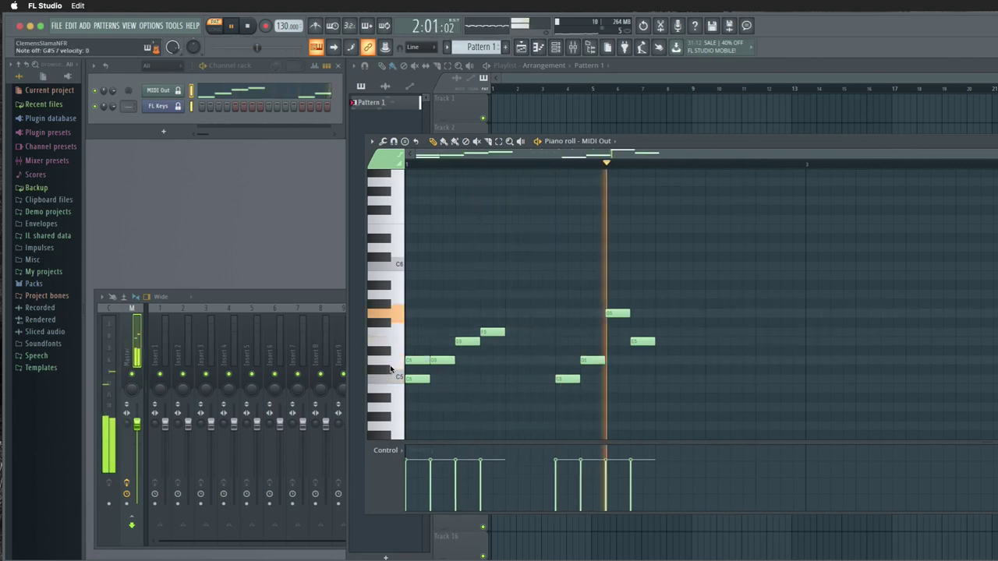
Rework the melody to include two D#5 notes by shifting and adding notes, then stop playback.
left_click_drag(407, 360, 407, 369)
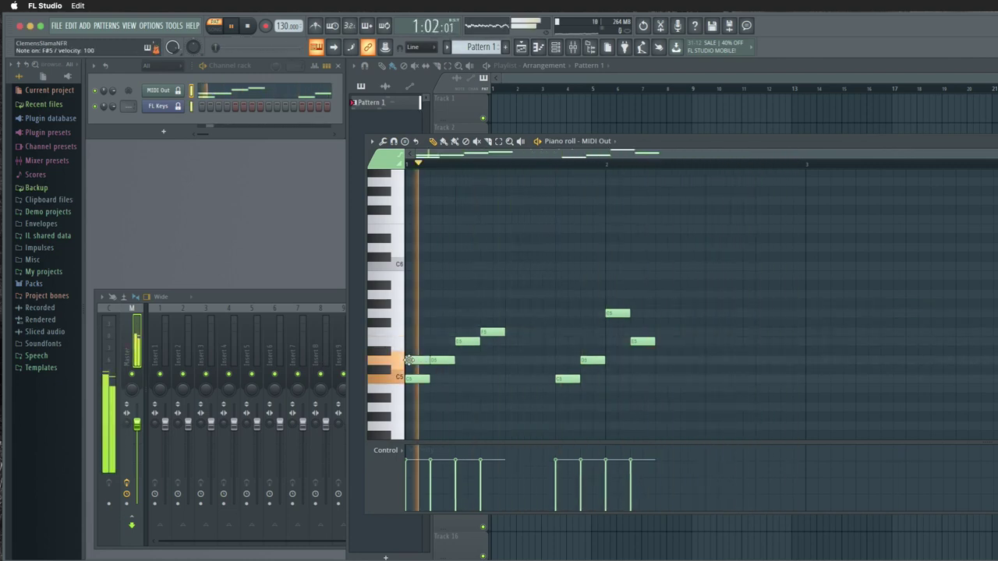
left_click(533, 351)
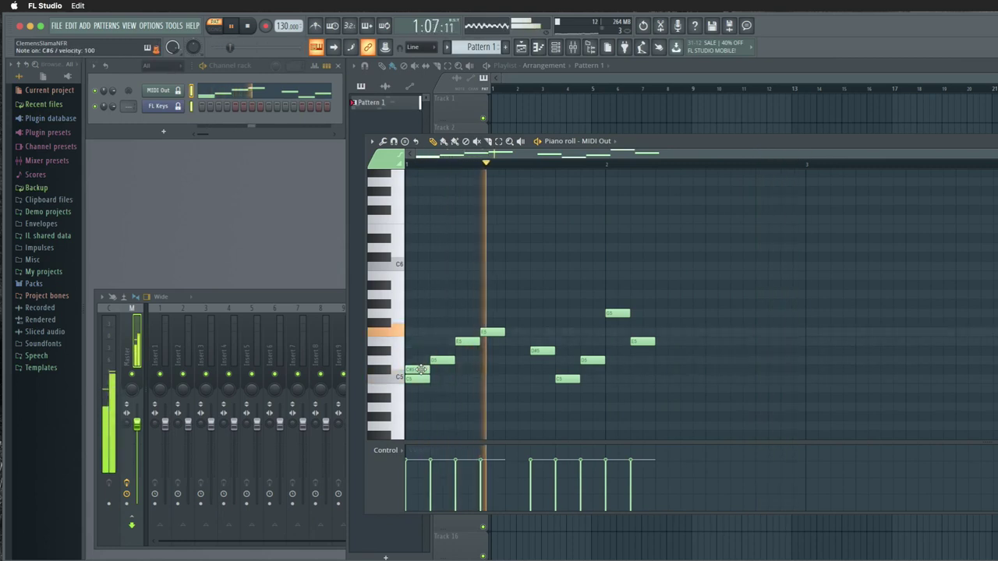
left_click_drag(420, 369, 420, 351)
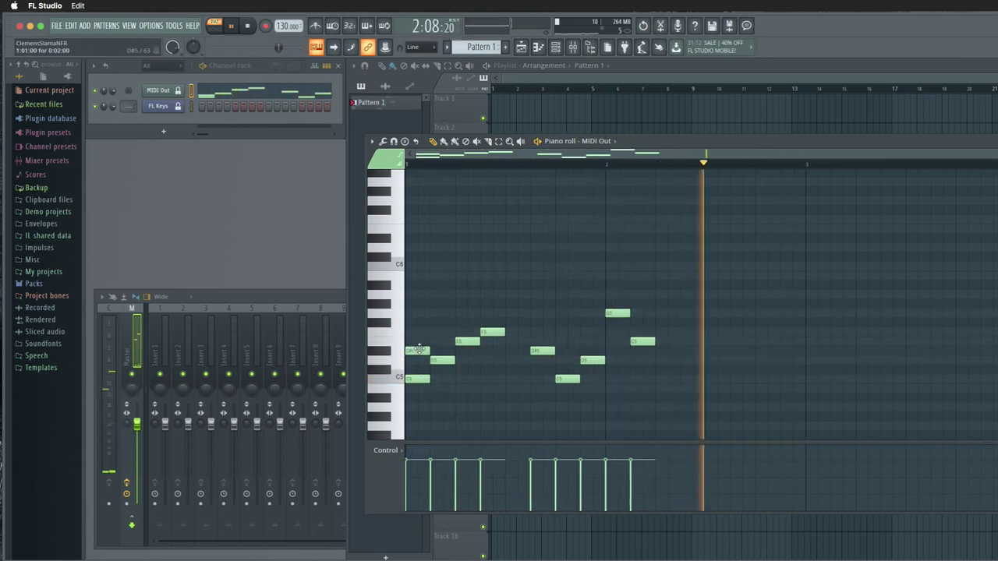
key("space")
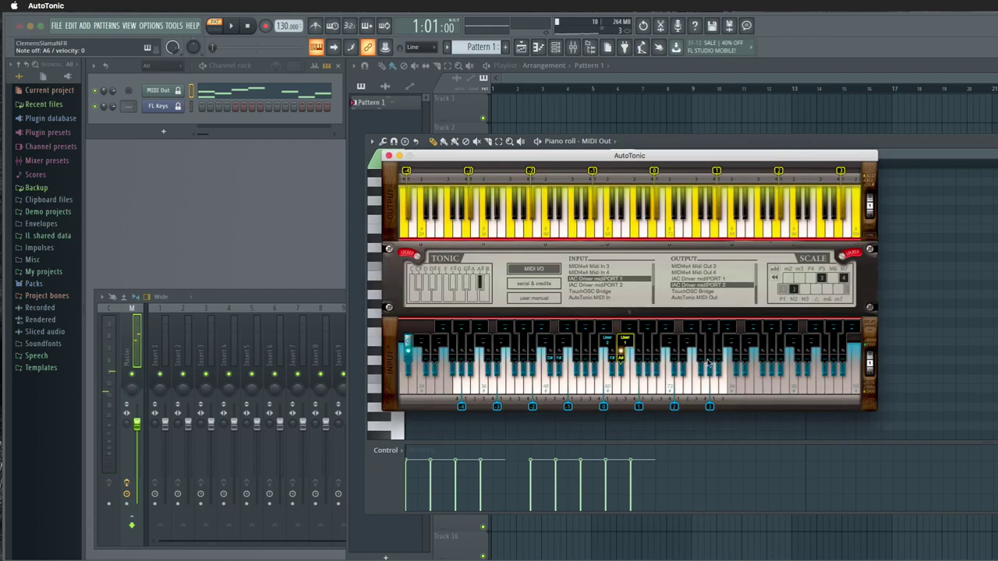
Nudge the AutoTonic window, check FL Keys' Receive notes from menu, then dismiss it.
left_click_drag(481, 156, 520, 172)
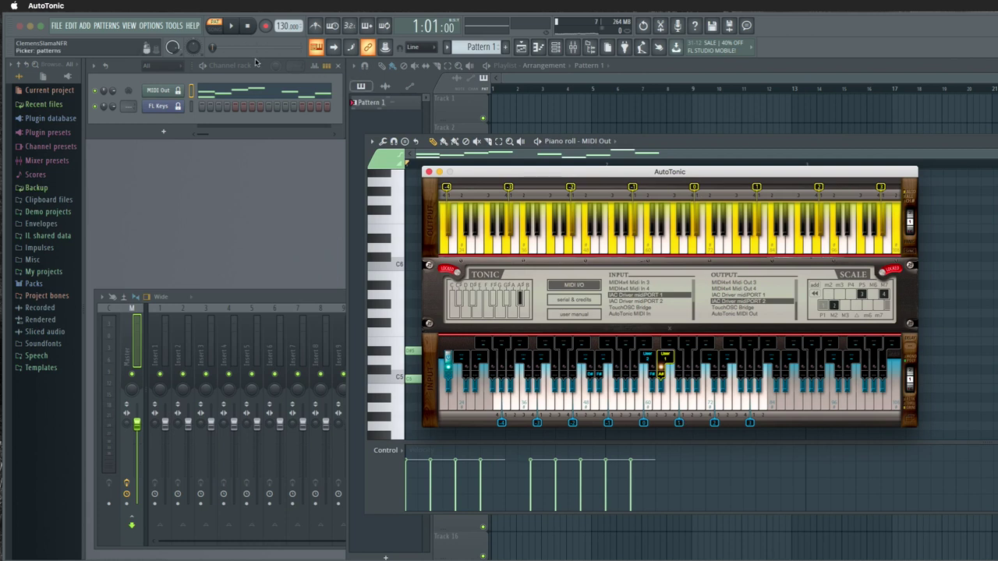
right_click(162, 105)
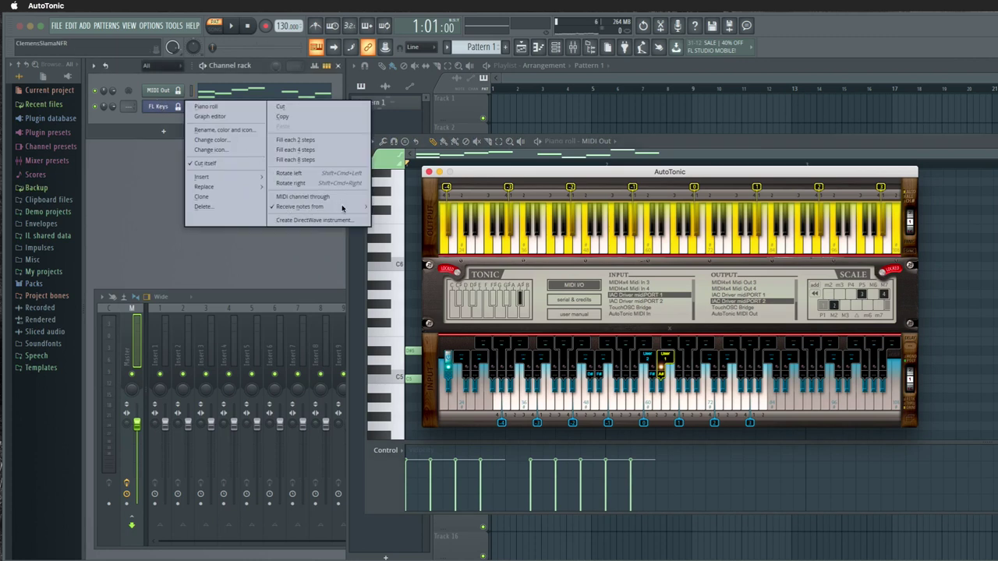
left_click(153, 112)
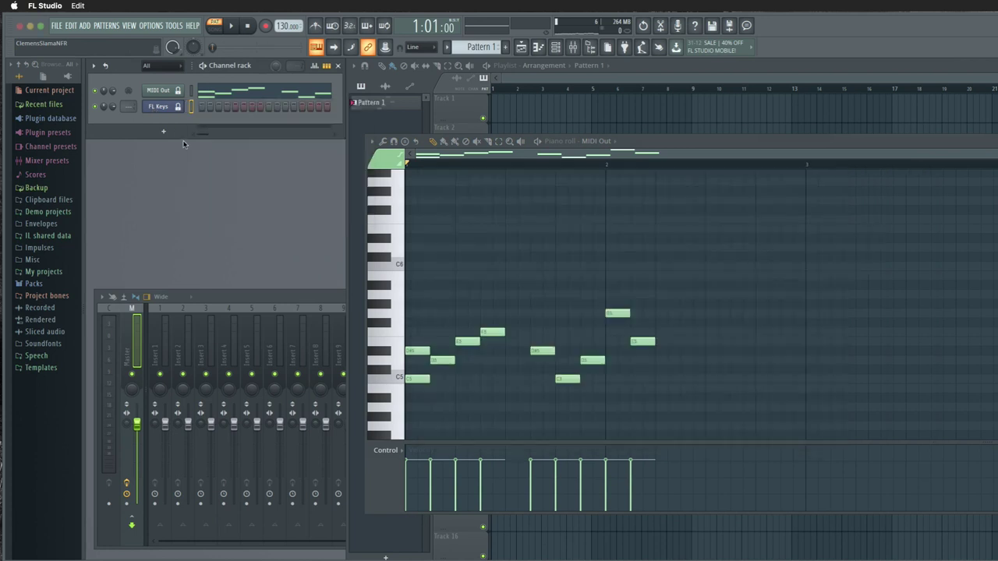